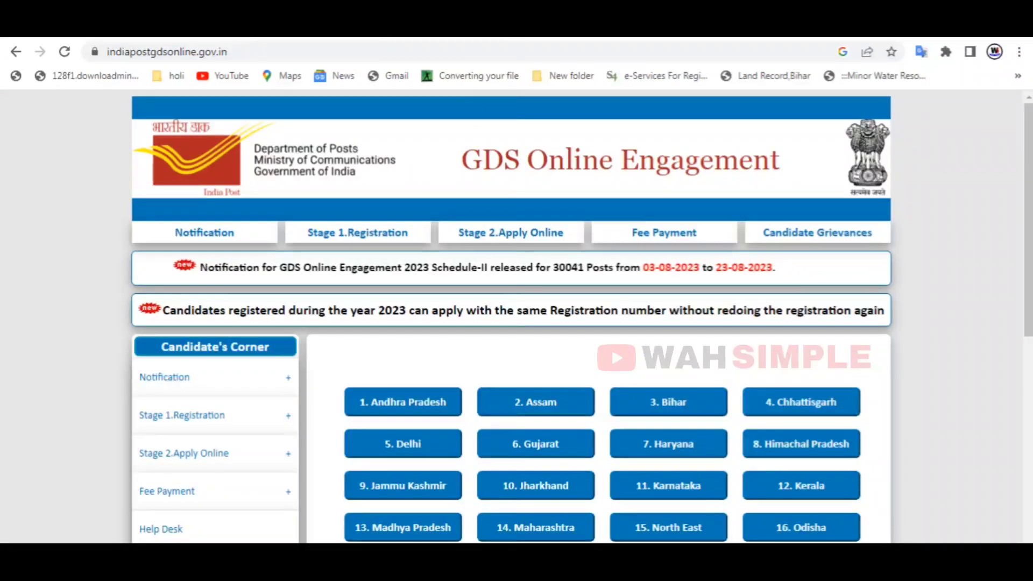
Bring up the Final_Post_Consolidation.pdf document and review the circle-wise table of notified posts.
click(484, 29)
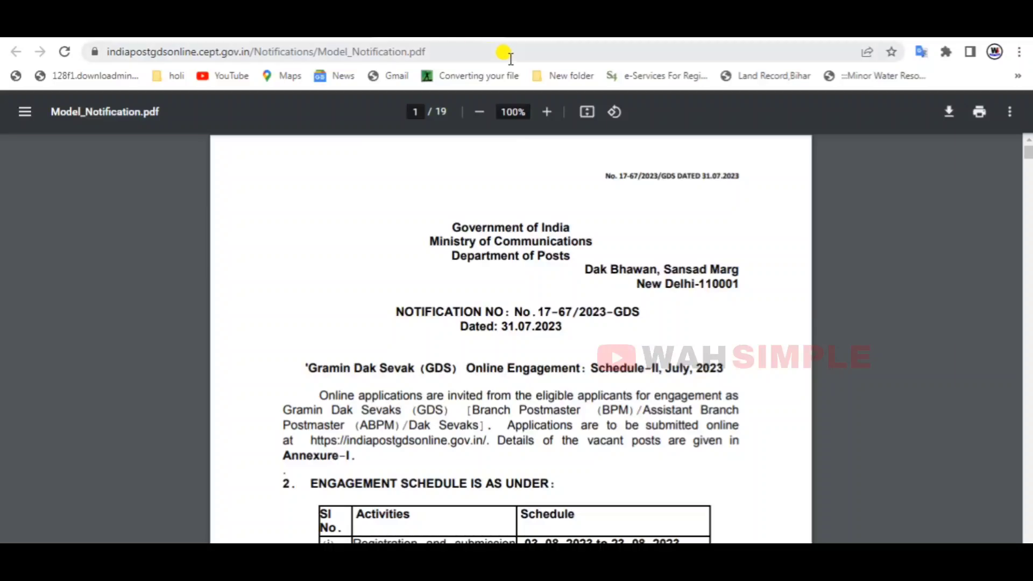
click(555, 30)
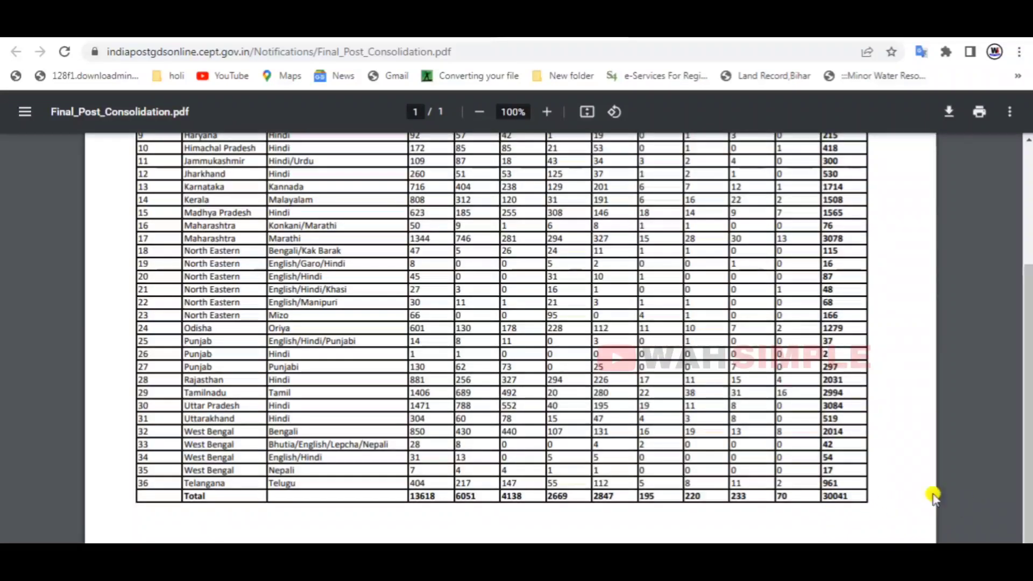
scroll(587, 390, up, 1)
scroll(585, 390, up, 2)
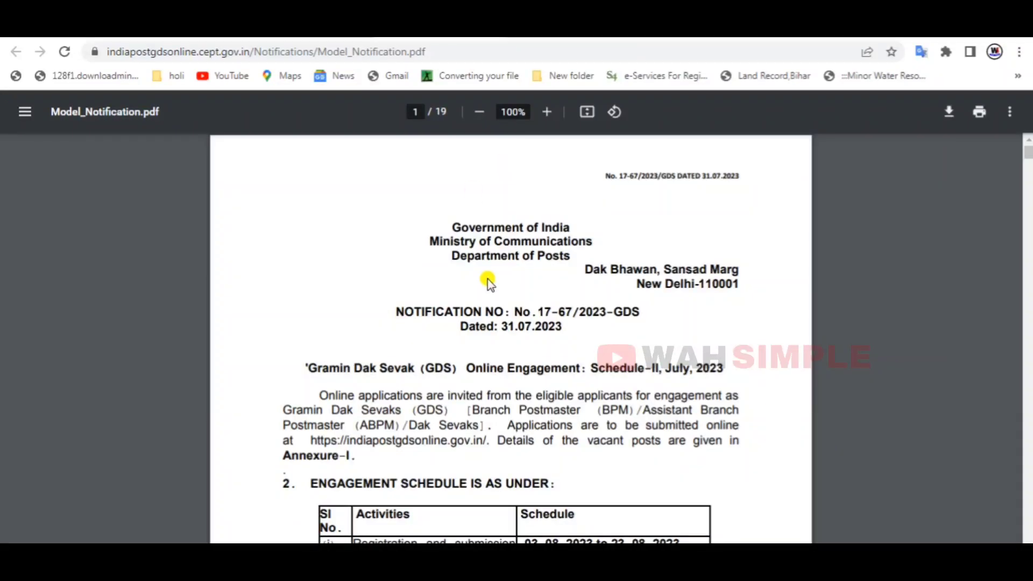
Read the engagement schedule, emoluments and postmaster job profiles in Model_Notification.pdf.
scroll(490, 284, down, 3)
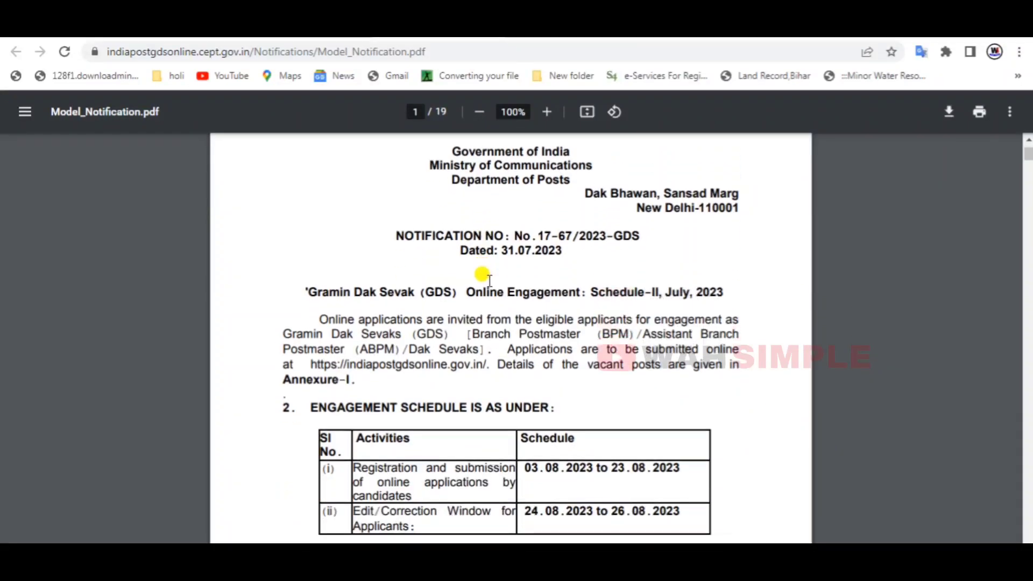
scroll(488, 281, down, 5)
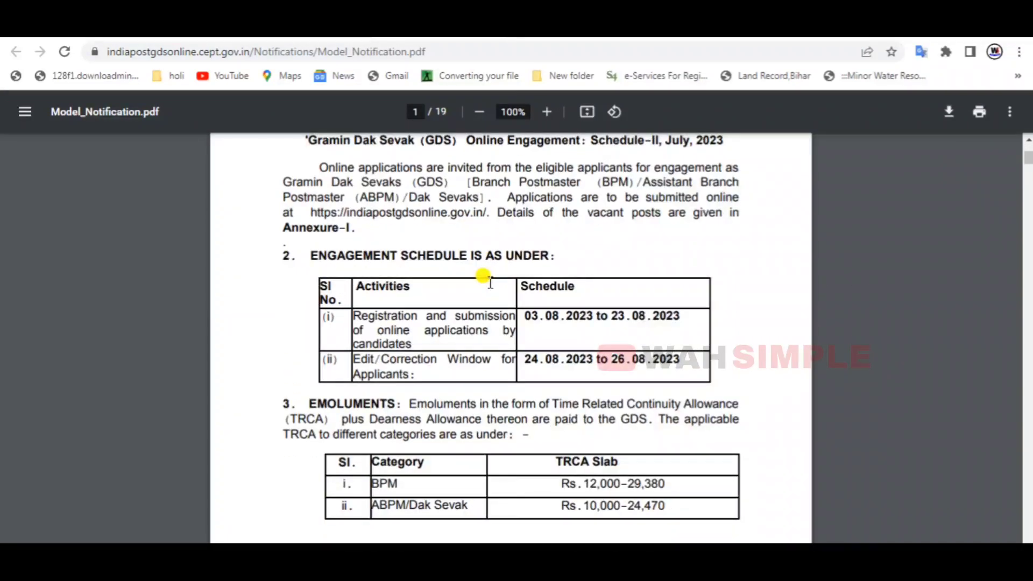
scroll(487, 284, down, 3)
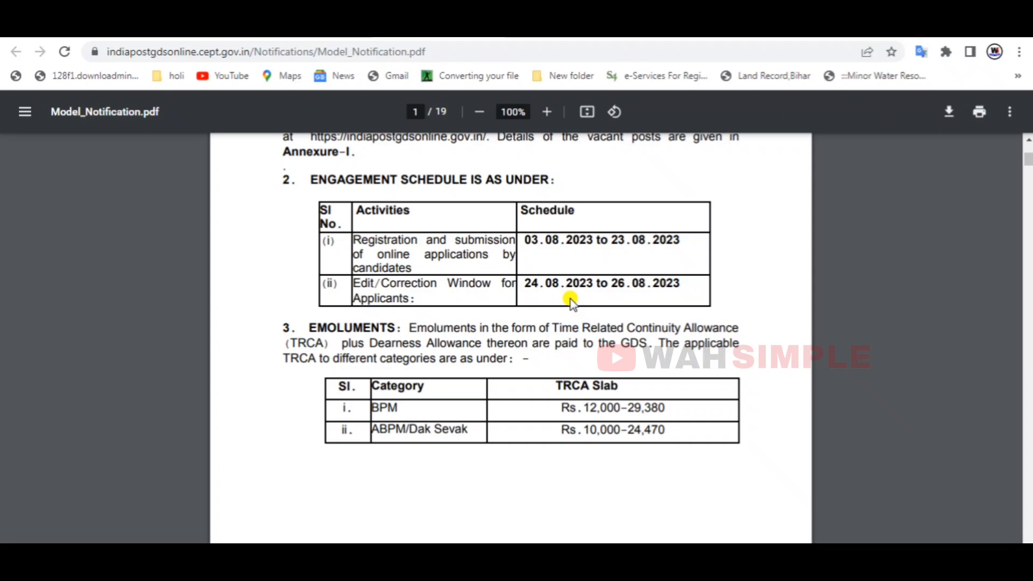
scroll(571, 302, up, 3)
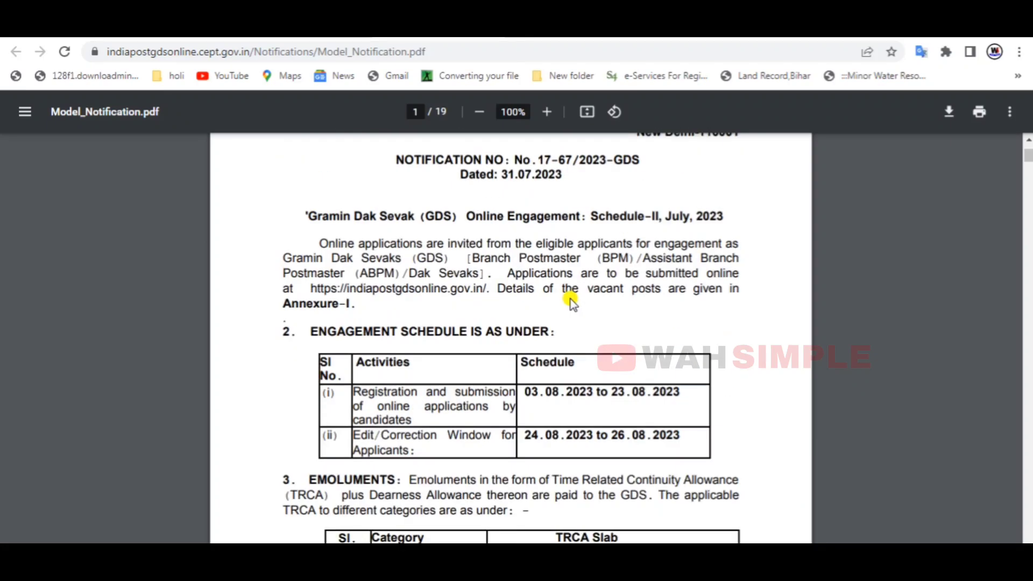
scroll(572, 303, down, 12)
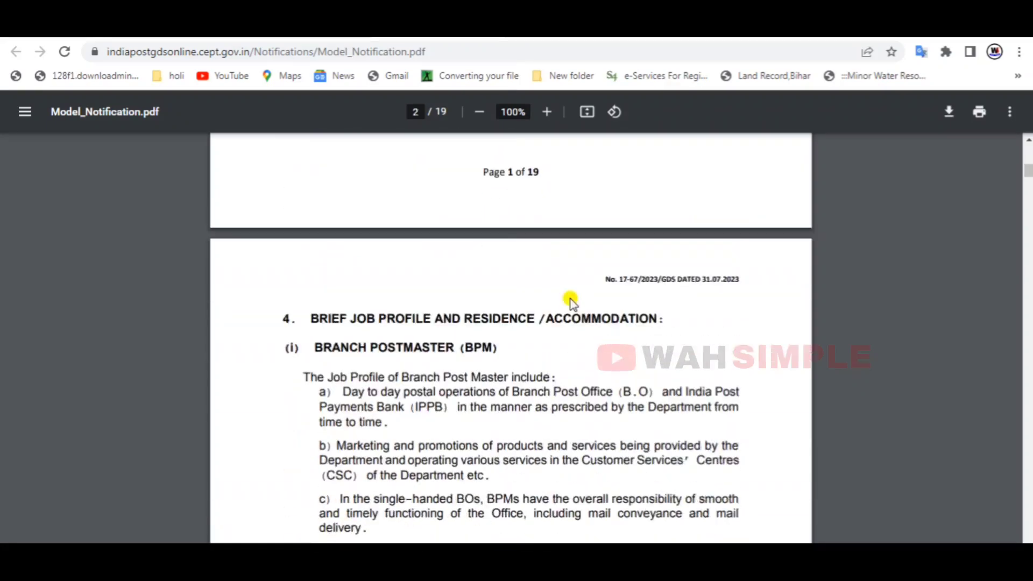
scroll(572, 303, down, 10)
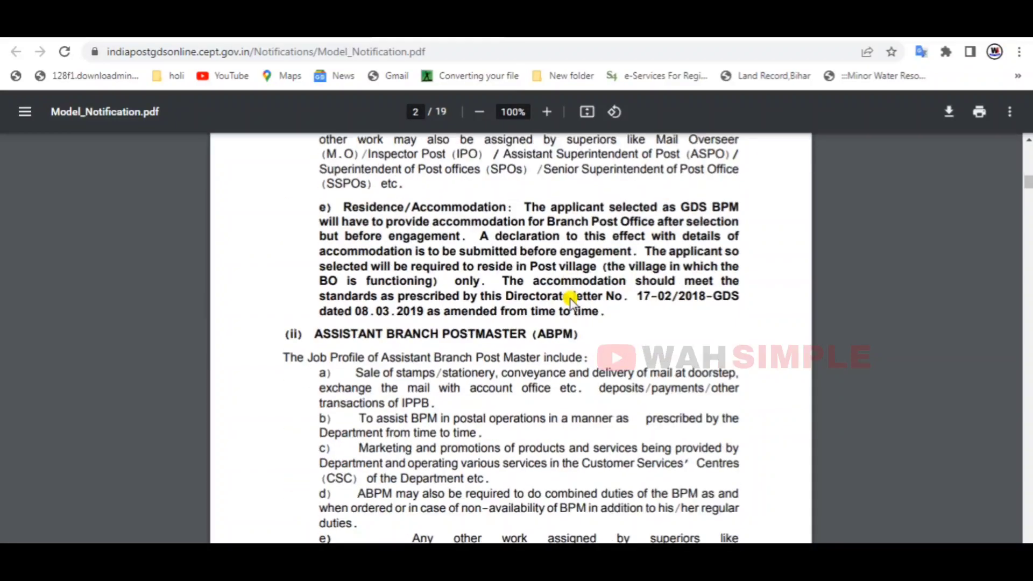
scroll(571, 302, down, 4)
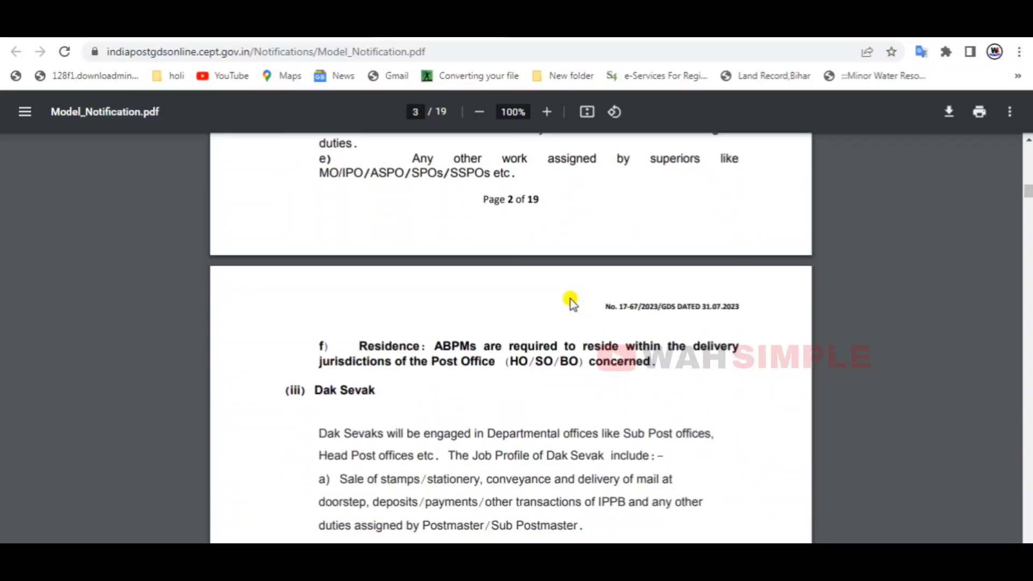
Examine the Dak Sevak profile, the age limits and the category-wise age relaxation table in the notification.
scroll(572, 303, down, 10)
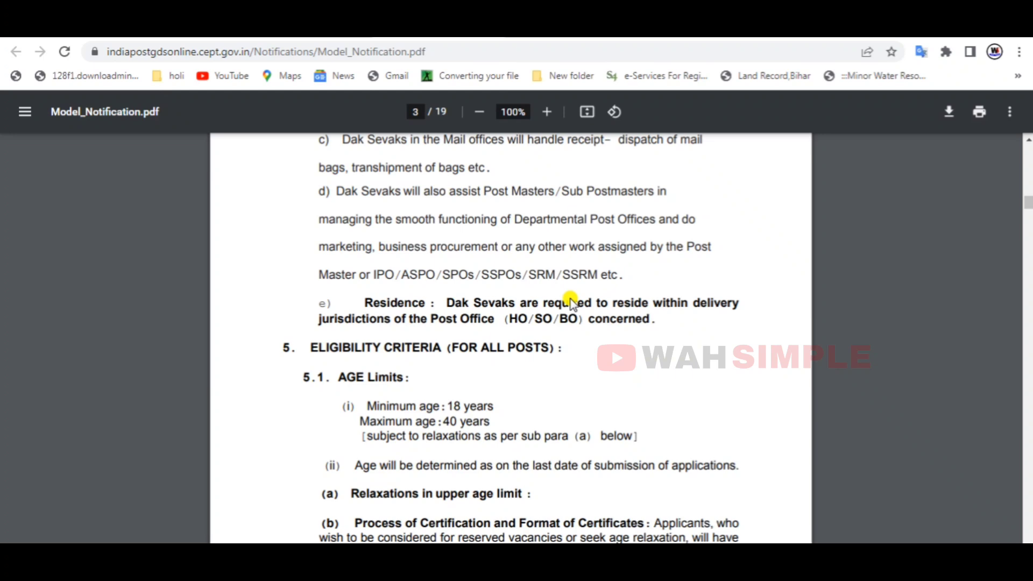
scroll(572, 302, down, 2)
scroll(572, 302, down, 4)
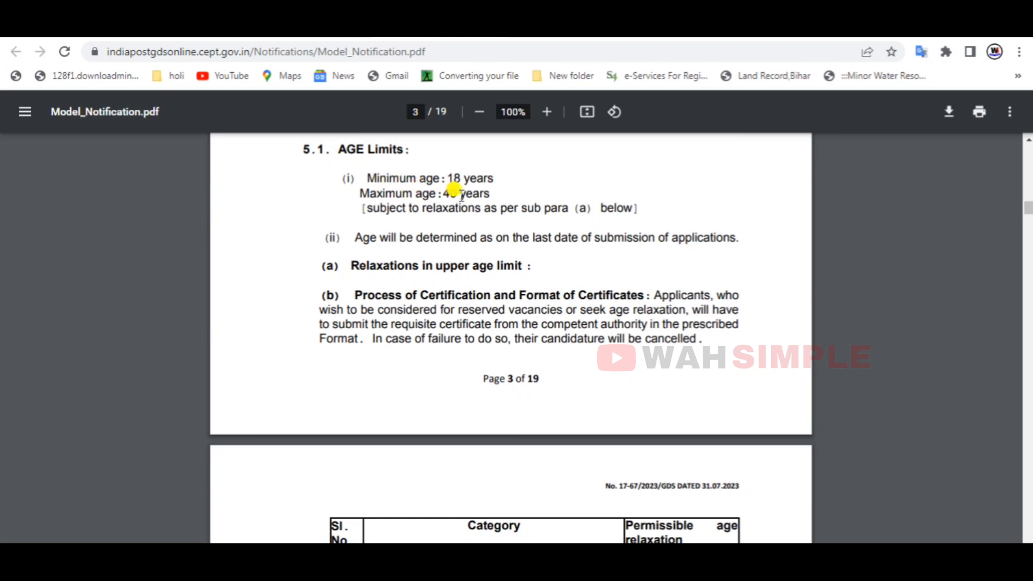
scroll(468, 203, down, 4)
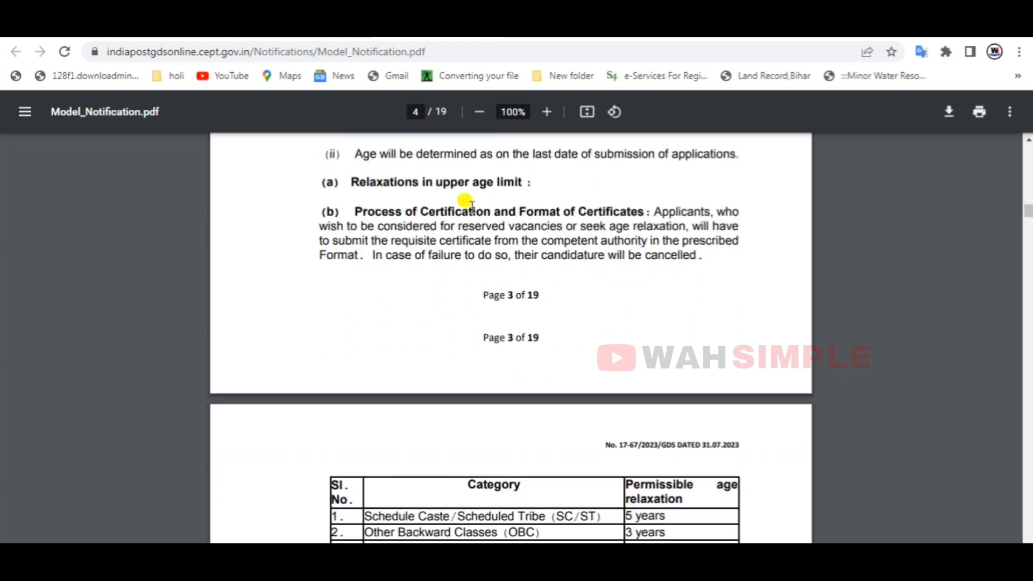
scroll(418, 318, down, 2)
scroll(418, 320, down, 1)
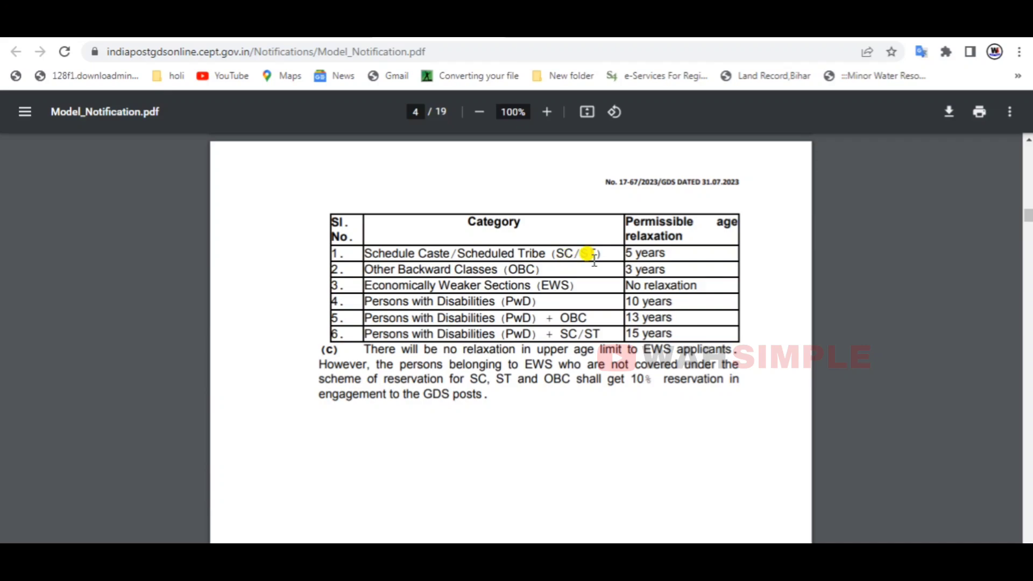
Examine the educational qualification, other qualifications, reservation and permissible disability sections of the notification.
scroll(648, 252, down, 6)
scroll(650, 252, down, 10)
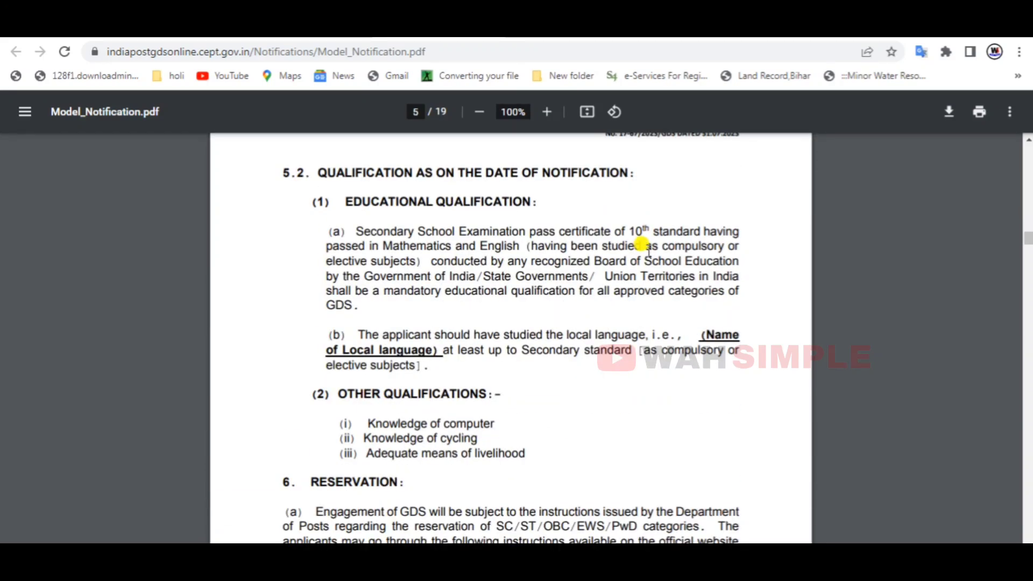
scroll(570, 247, down, 4)
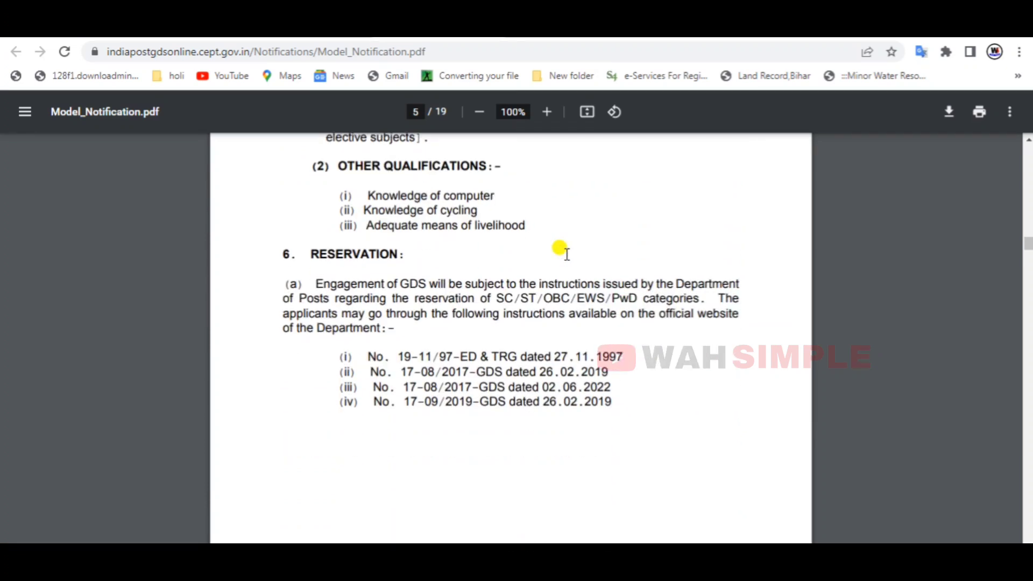
scroll(567, 254, down, 5)
scroll(567, 254, up, 3)
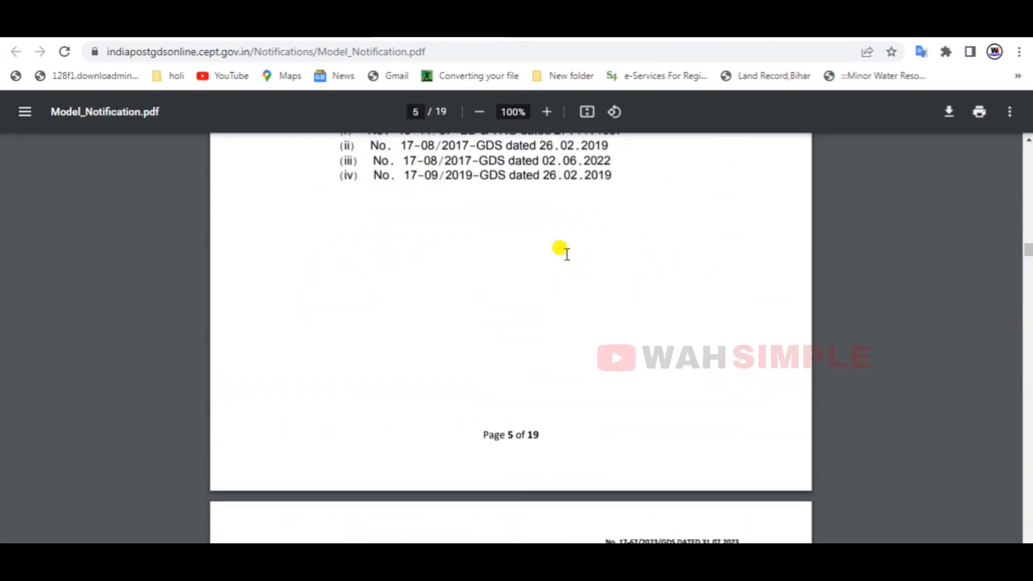
scroll(693, 270, down, 5)
scroll(694, 271, down, 3)
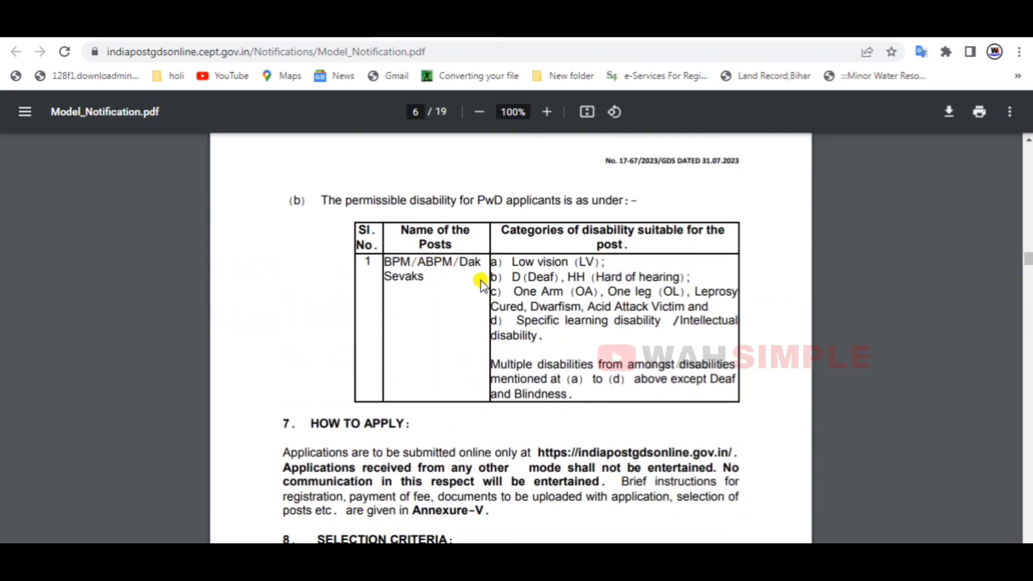
Read the how-to-apply, selection criteria and communication of selection sections and skim the following pages of the notification.
scroll(646, 304, down, 7)
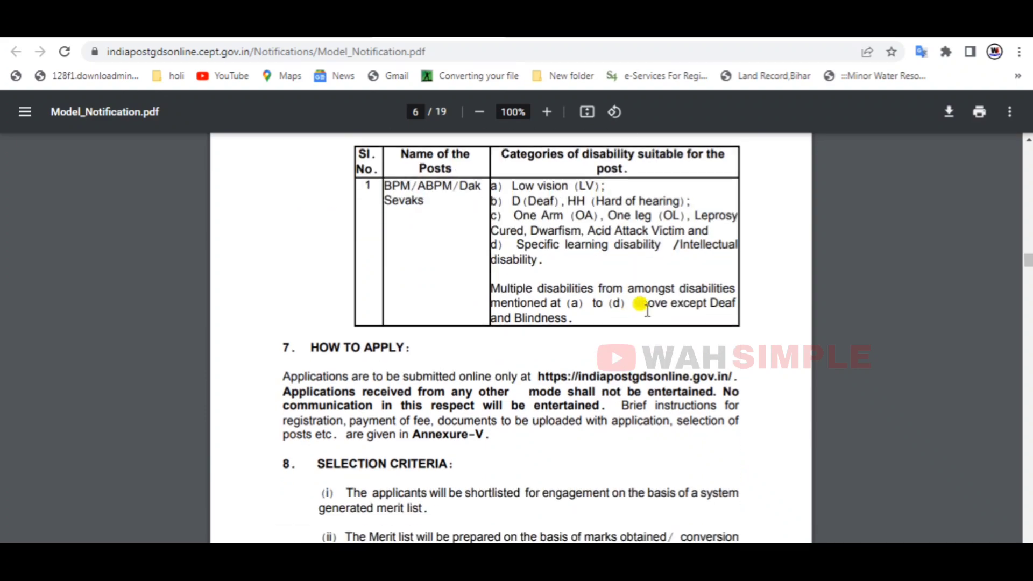
scroll(644, 322, down, 11)
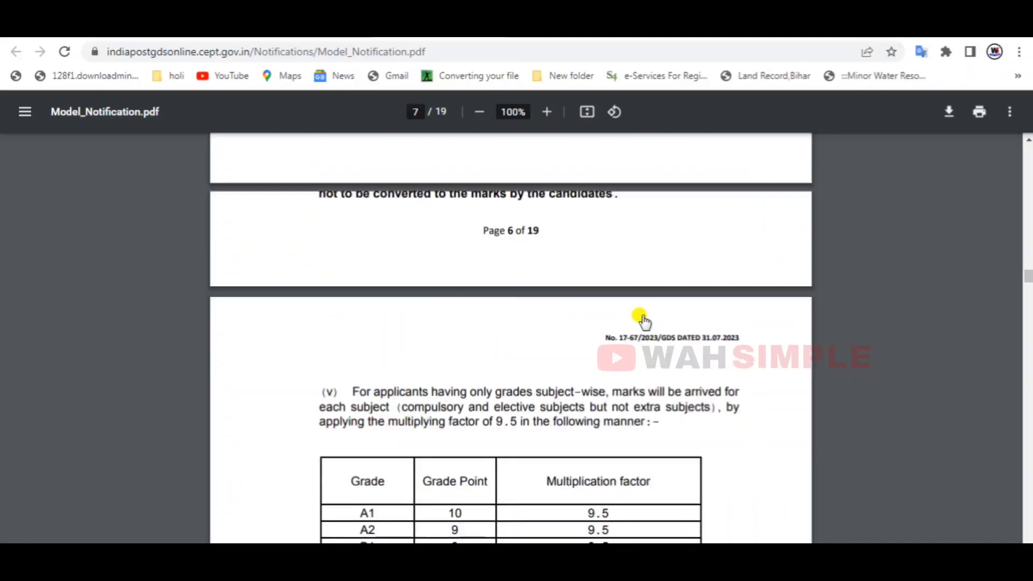
scroll(644, 317, down, 4)
scroll(644, 318, down, 12)
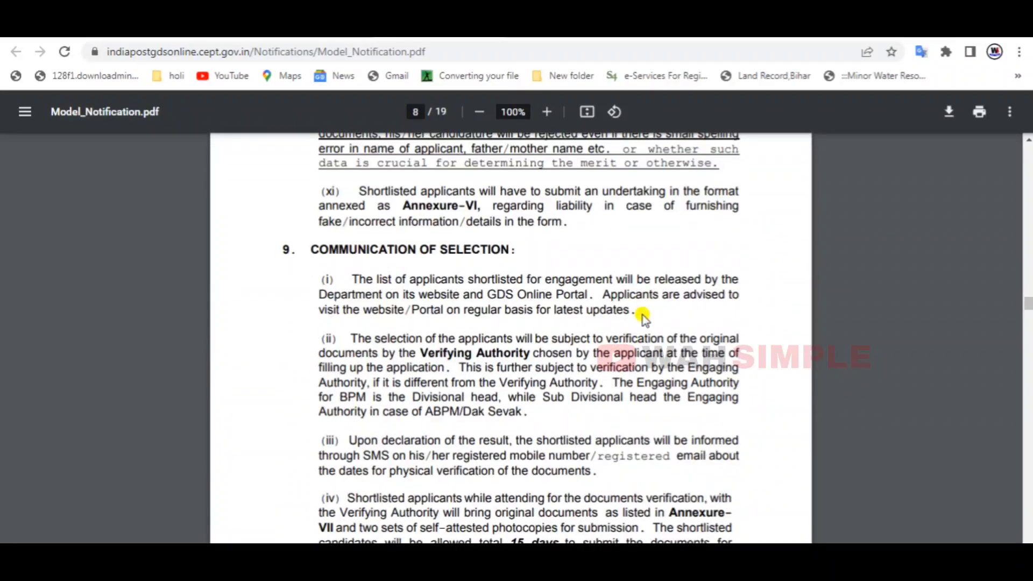
scroll(644, 317, down, 13)
scroll(645, 317, down, 11)
scroll(643, 316, down, 8)
scroll(643, 312, down, 5)
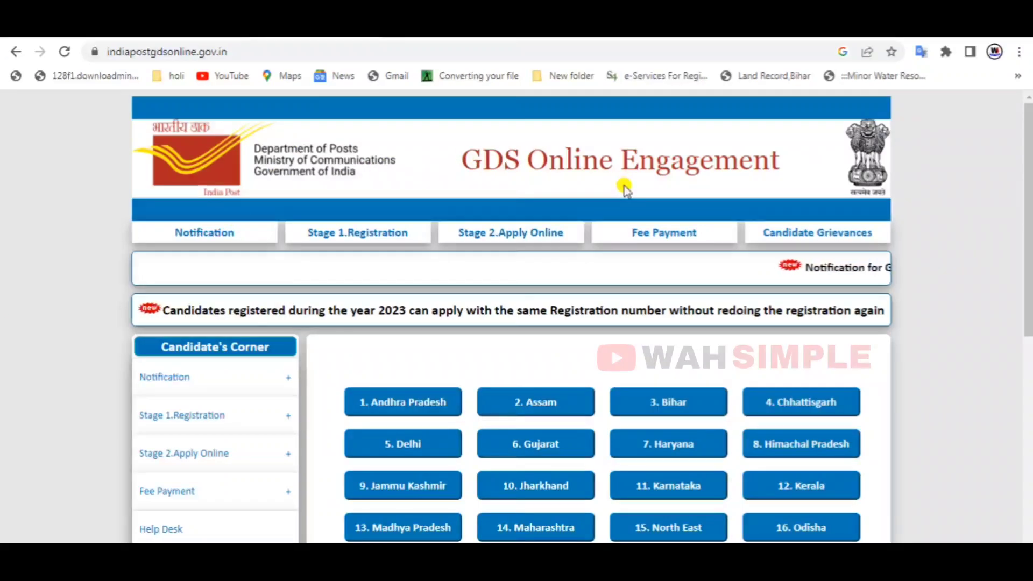
Return to the GDS Online Engagement home page and open the Bihar circle's list of divisions.
scroll(555, 361, down, 1)
scroll(553, 360, down, 1)
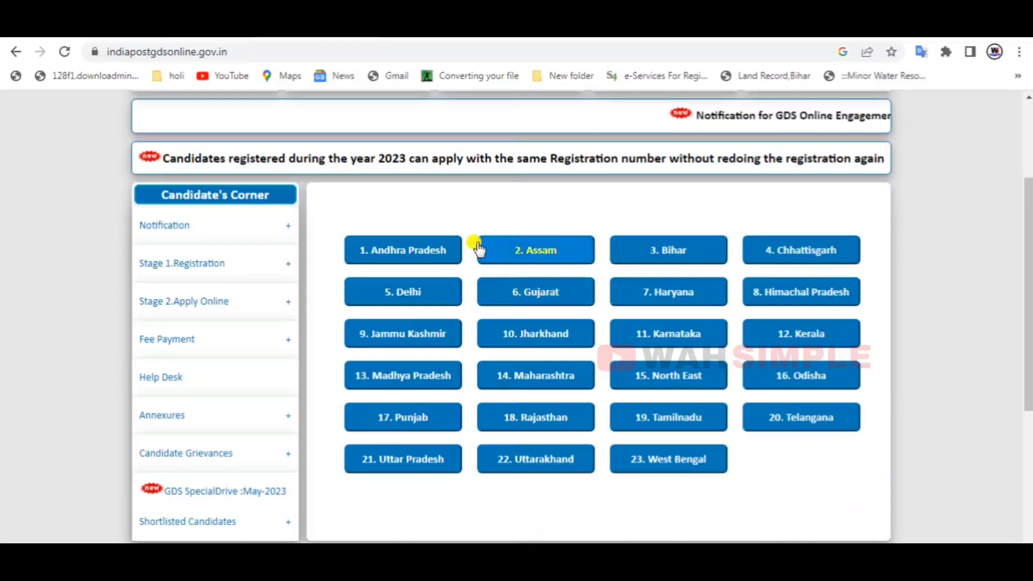
click(638, 252)
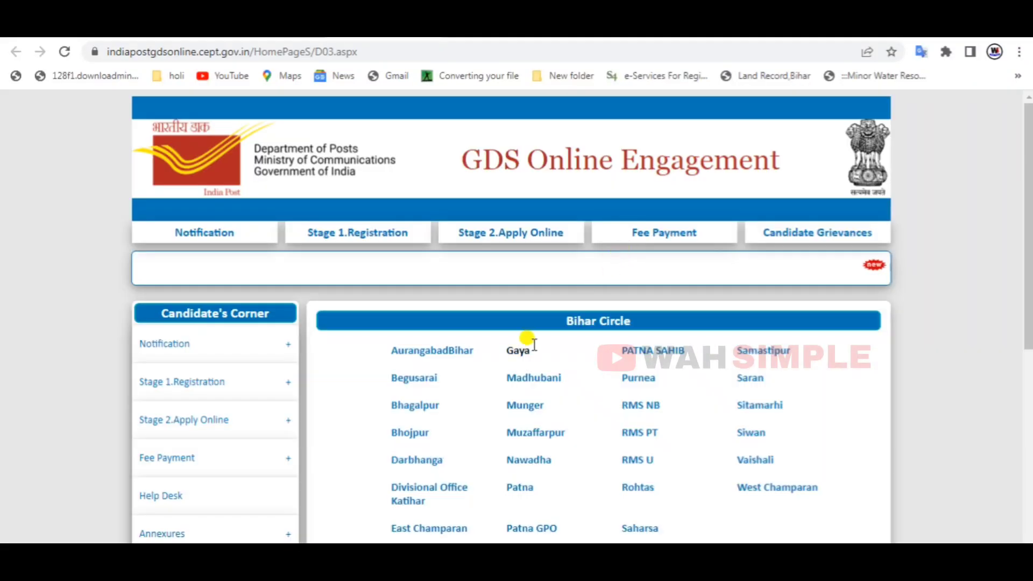
scroll(551, 349, down, 1)
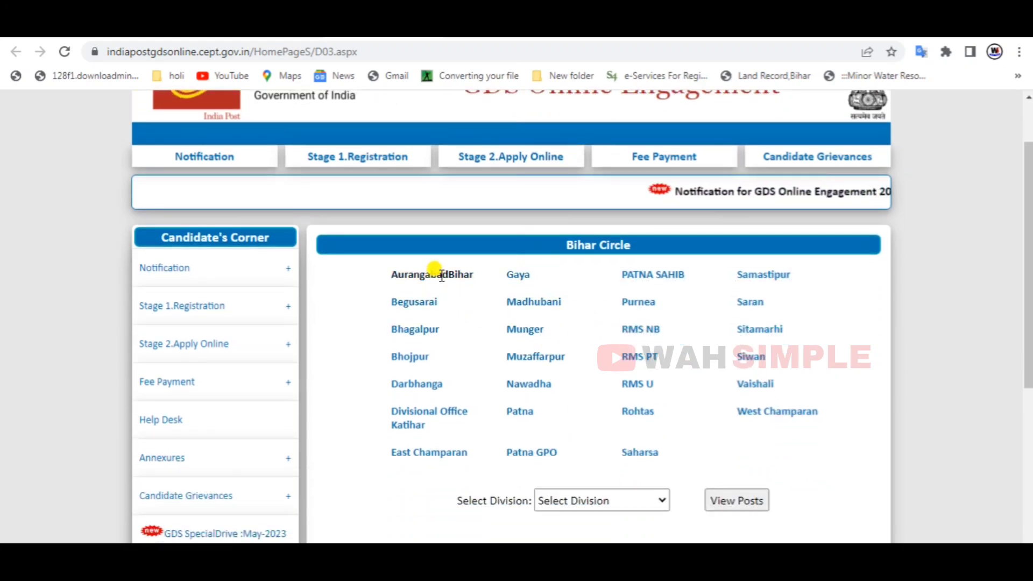
scroll(644, 404, down, 1)
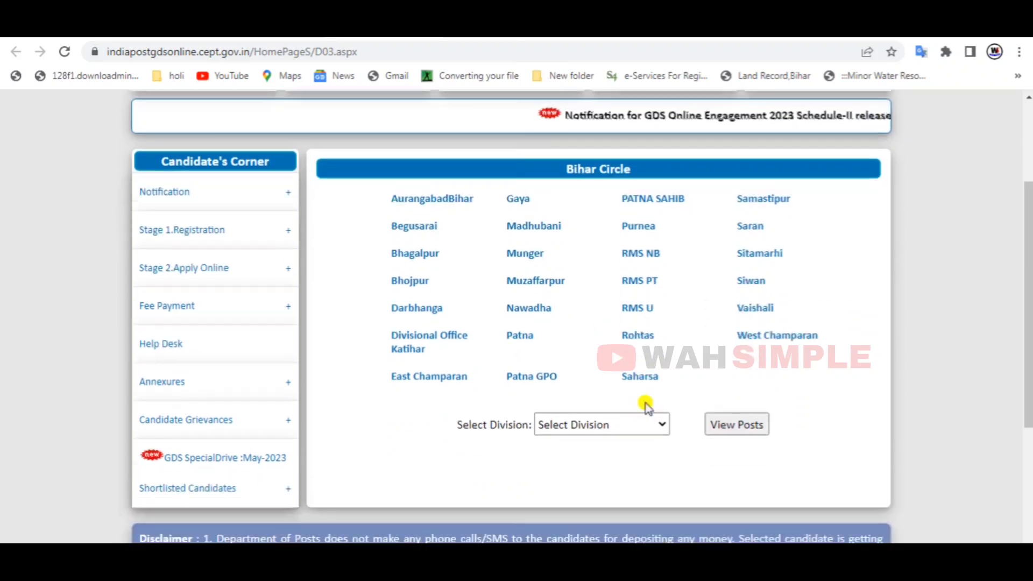
Select the AurangabadBihar division and view its list of vacant posts.
click(623, 425)
click(593, 129)
click(726, 426)
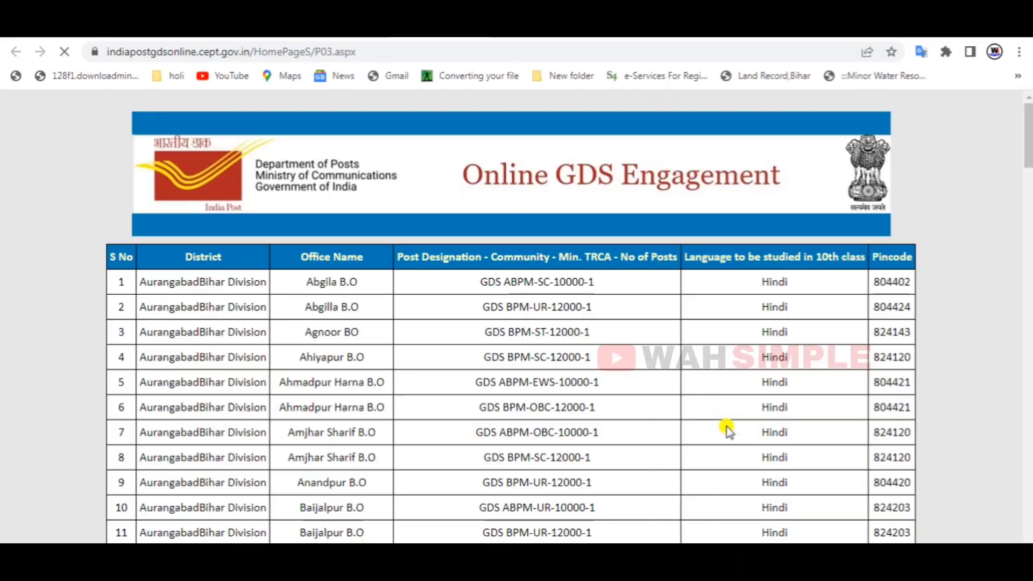
scroll(603, 427, down, 1)
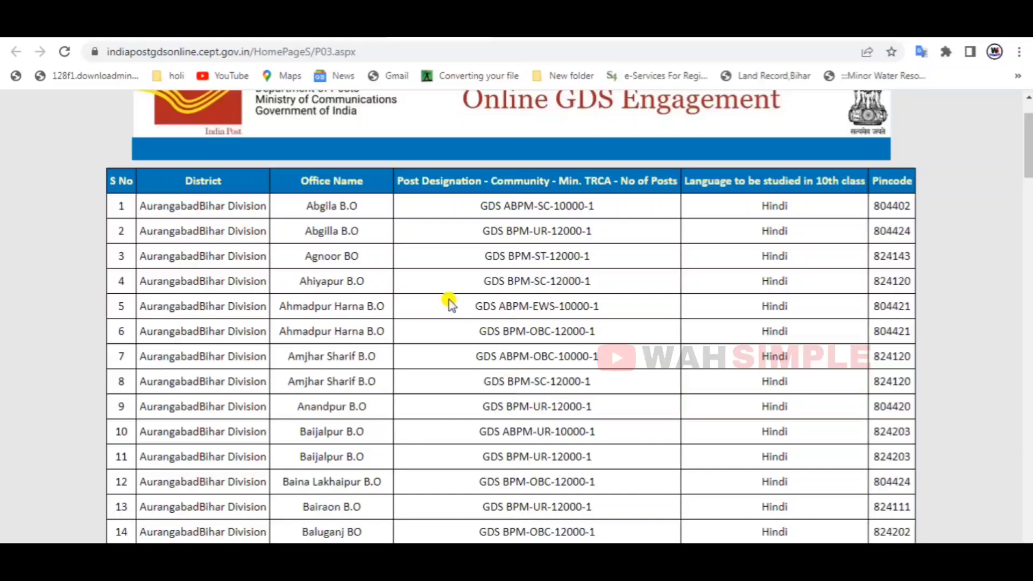
scroll(452, 302, up, 2)
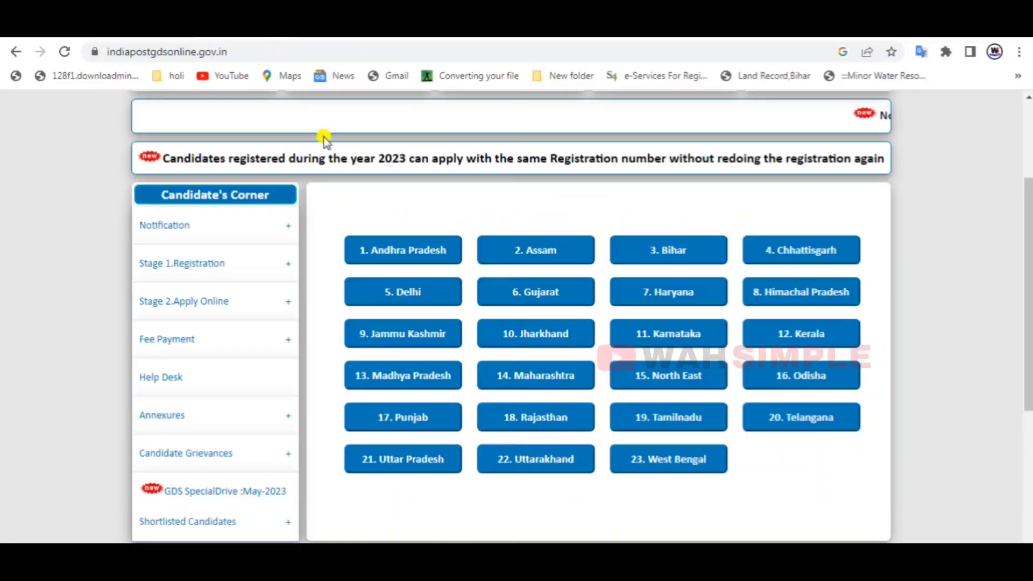
Return to the home page and open the Stage 1 Registration form.
mouse_move(226, 234)
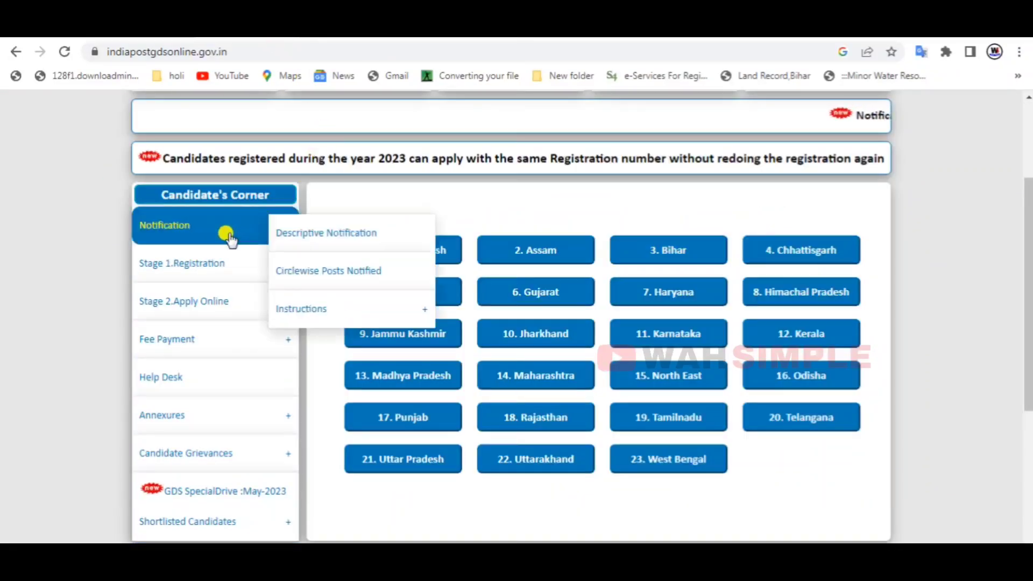
mouse_move(212, 261)
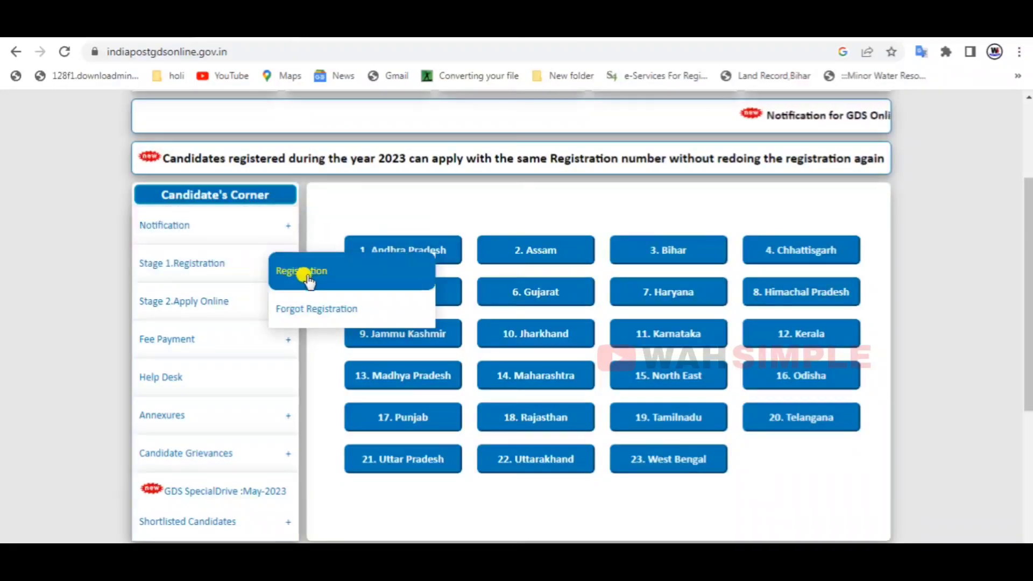
scroll(308, 277, up, 3)
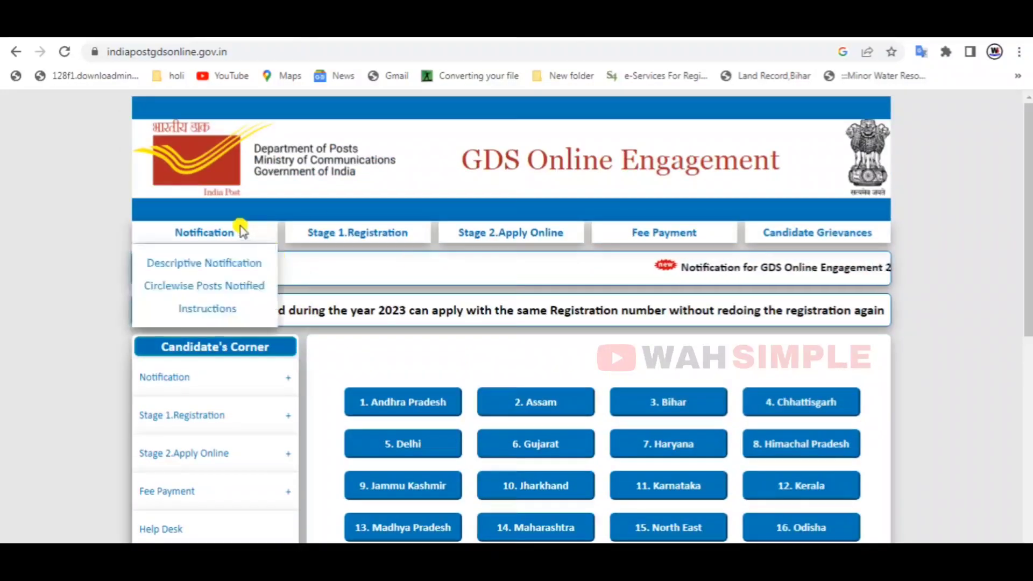
mouse_move(366, 227)
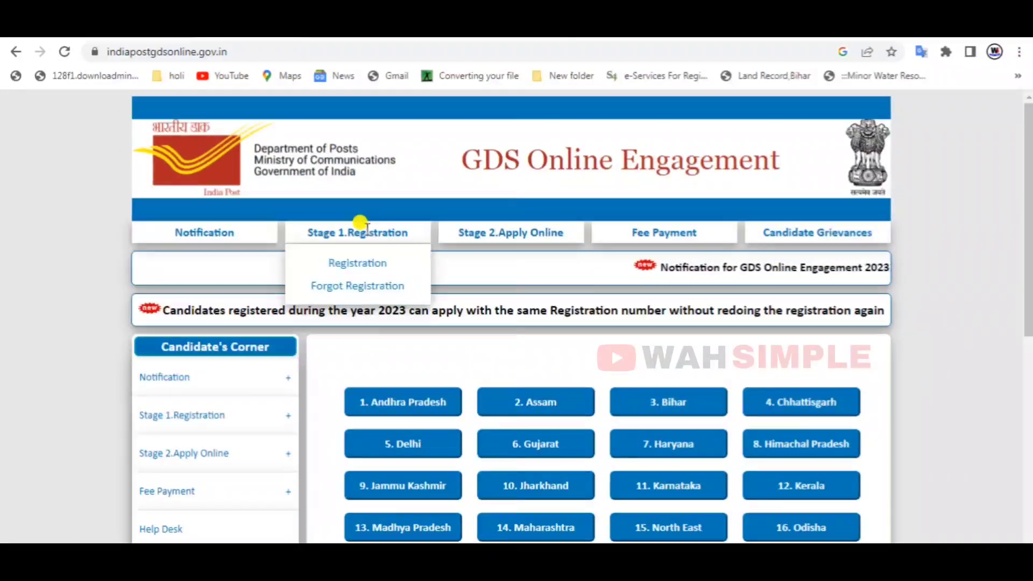
click(357, 269)
Set the gender to Male and the community to UR in the registration details.
scroll(358, 270, down, 1)
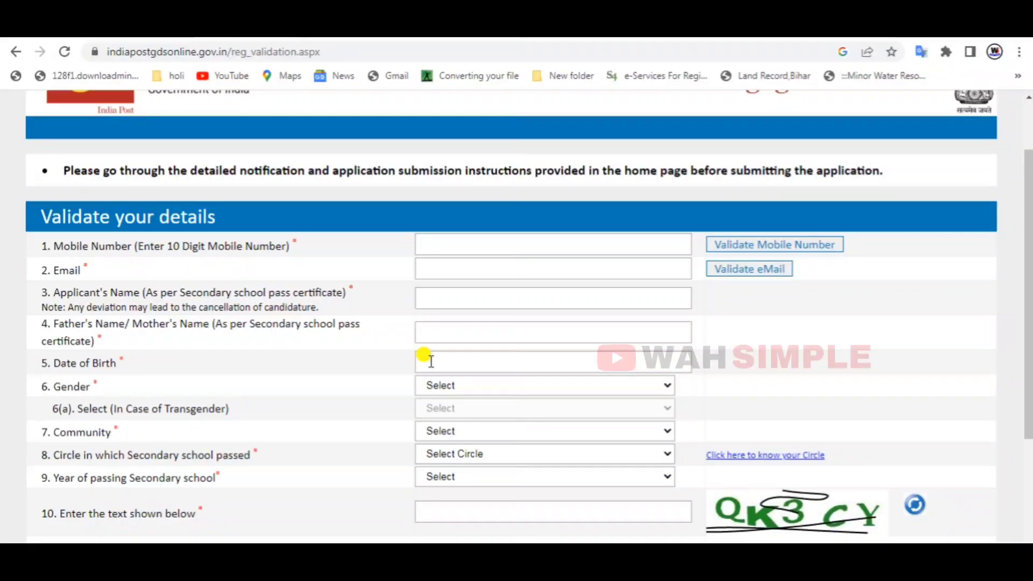
click(441, 386)
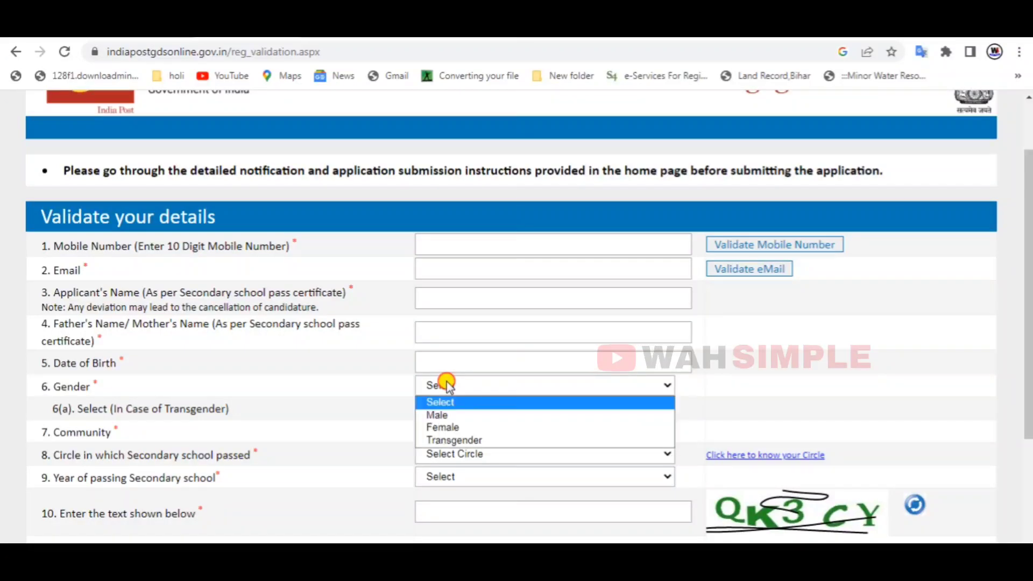
click(450, 412)
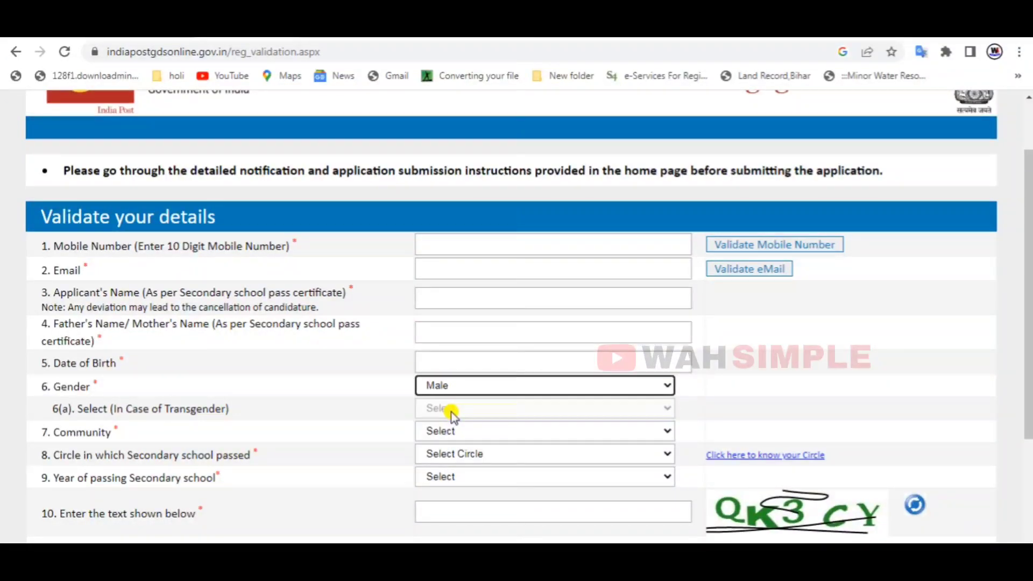
scroll(451, 415, down, 1)
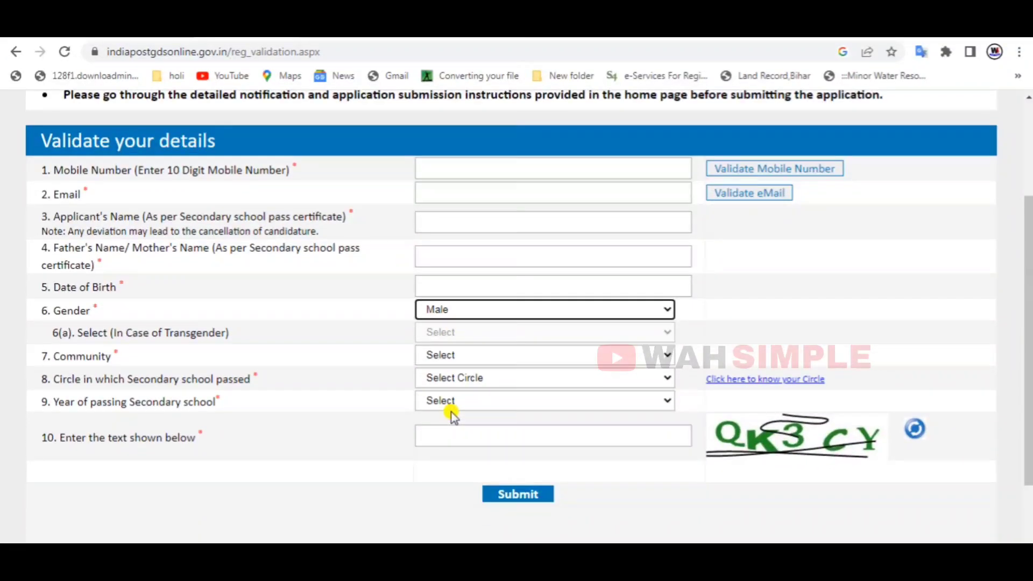
click(443, 354)
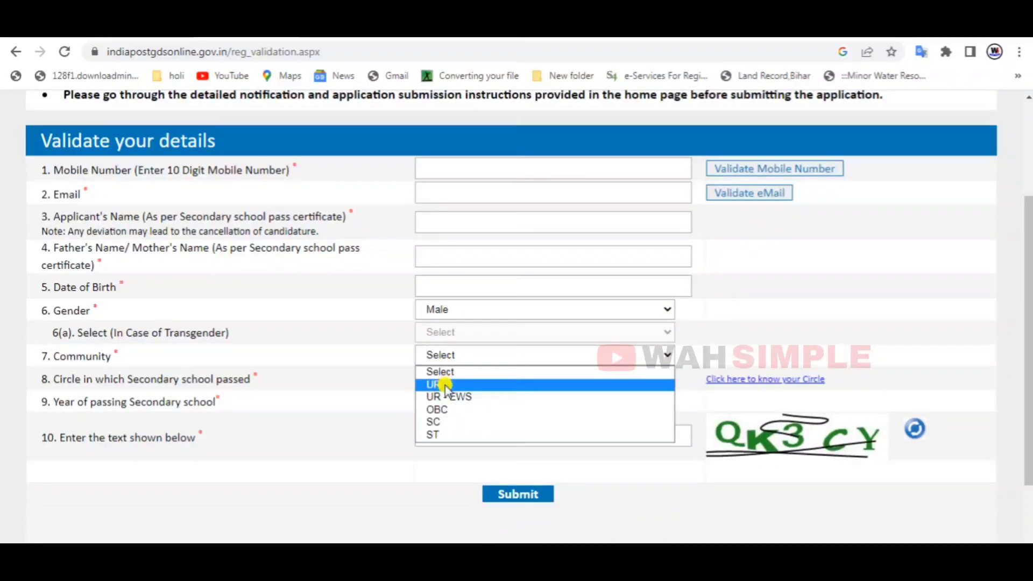
click(444, 385)
click(455, 358)
click(456, 358)
Set the circle in which secondary school was passed to Jharkhand and look at the available passing years.
click(453, 381)
click(452, 381)
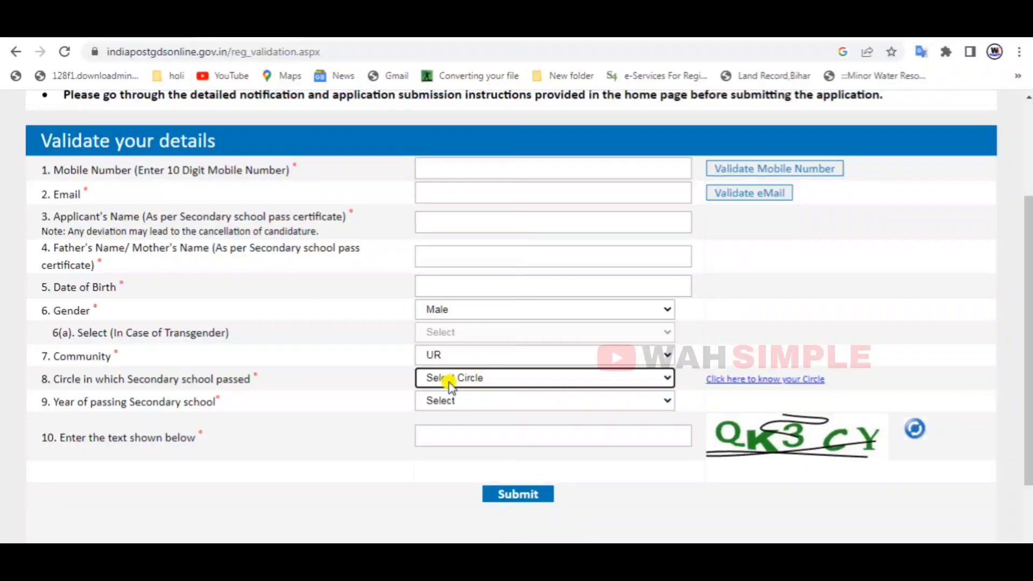
click(451, 383)
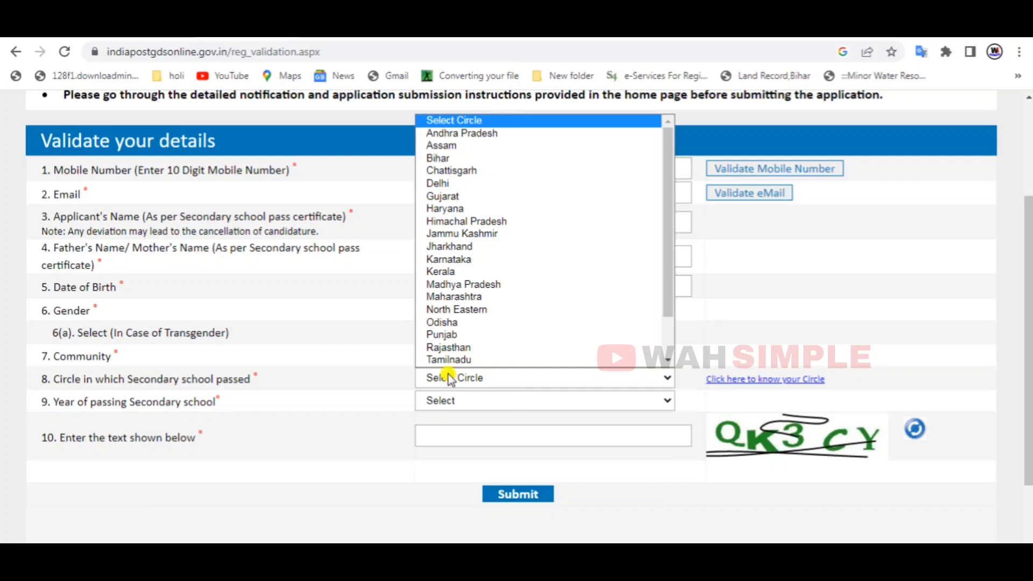
key(j)
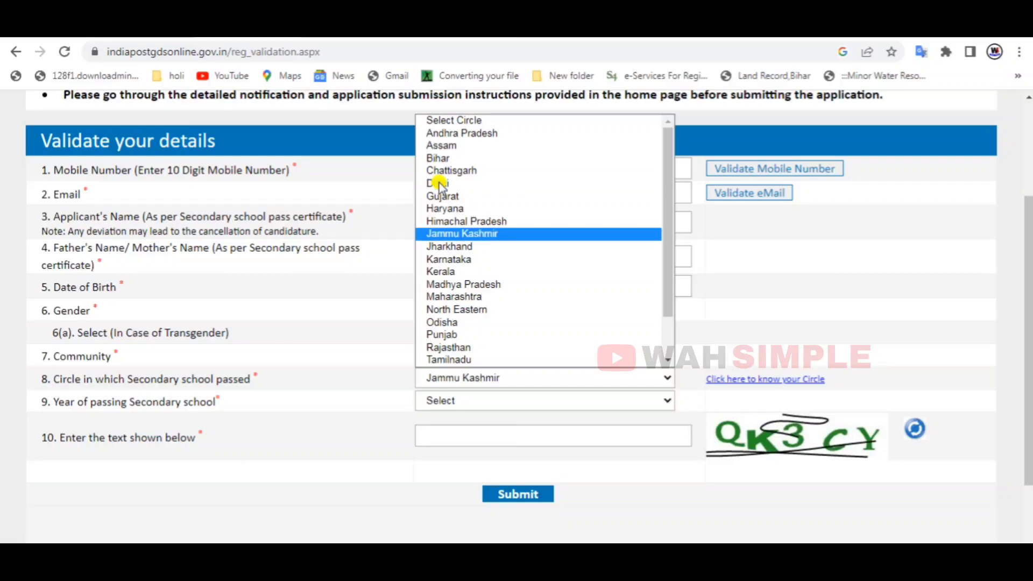
key(Down)
key(Return)
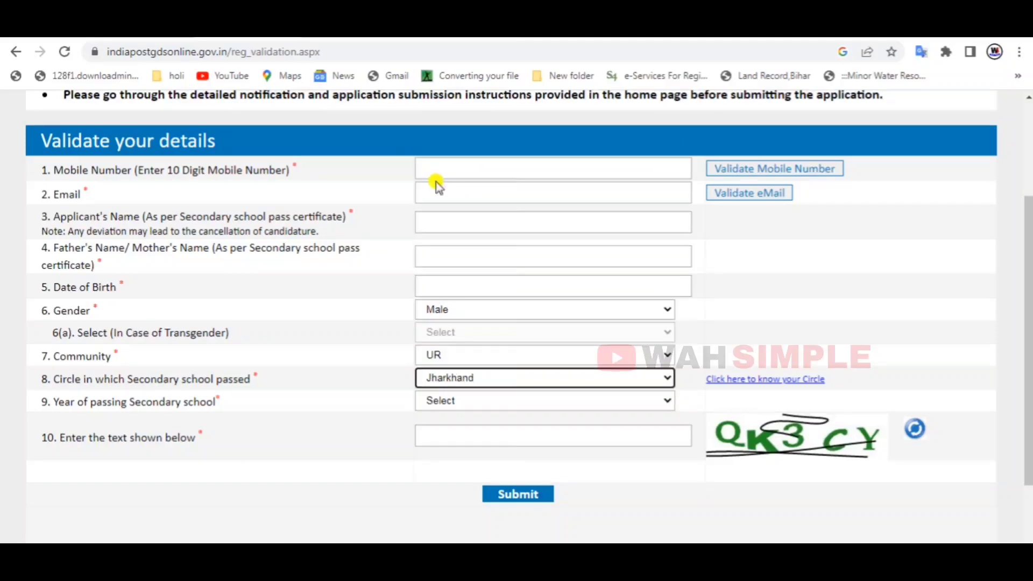
click(475, 403)
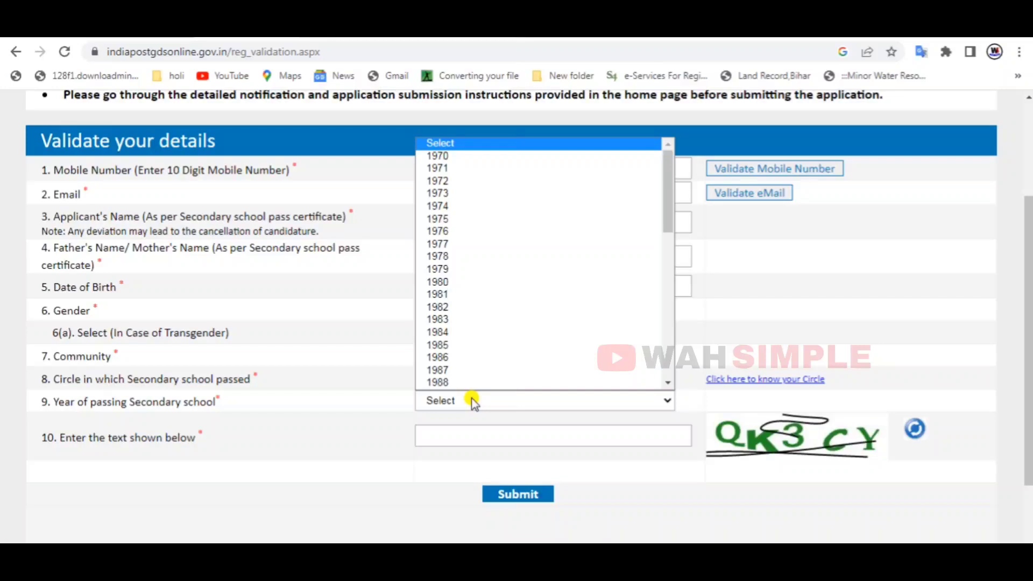
click(474, 403)
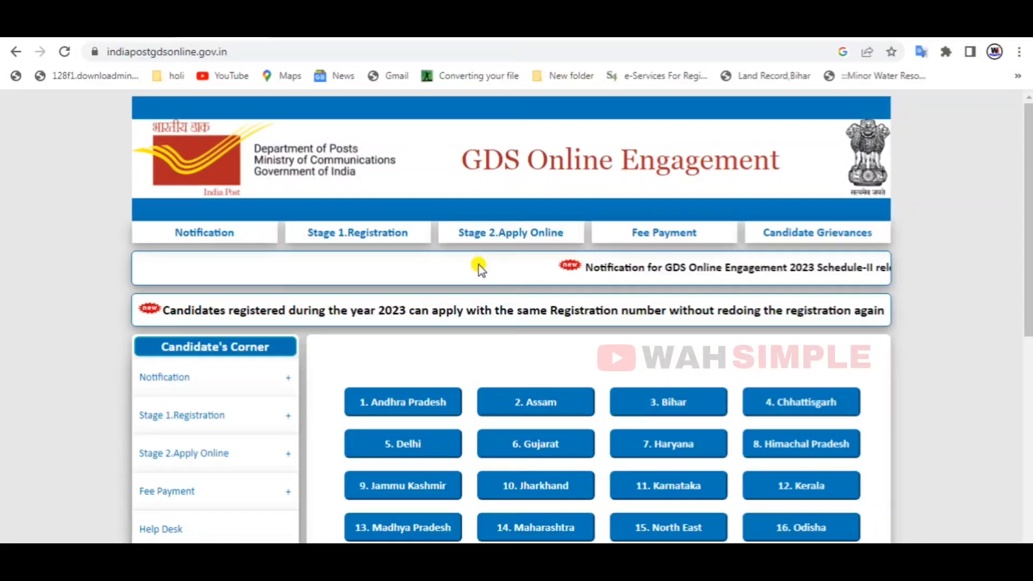
Open the Stage 2 online application form, proceeding past the browser's connection privacy warning.
mouse_move(489, 238)
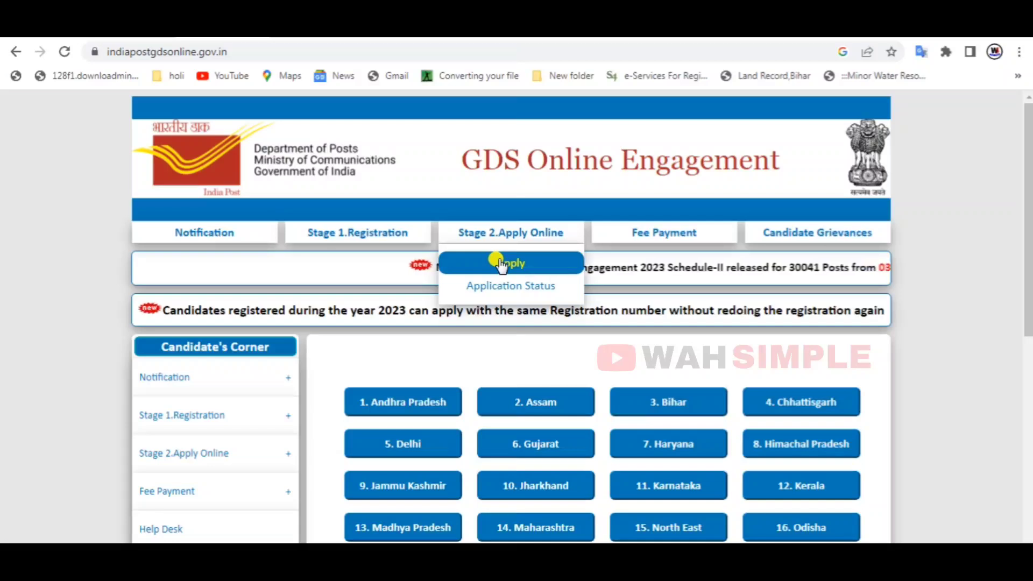
click(500, 264)
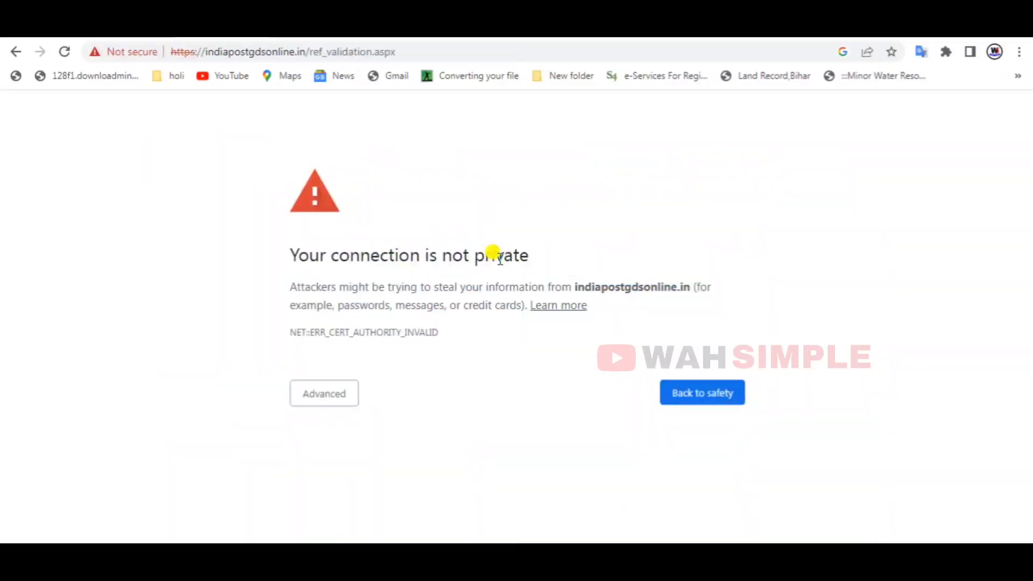
click(326, 394)
click(350, 511)
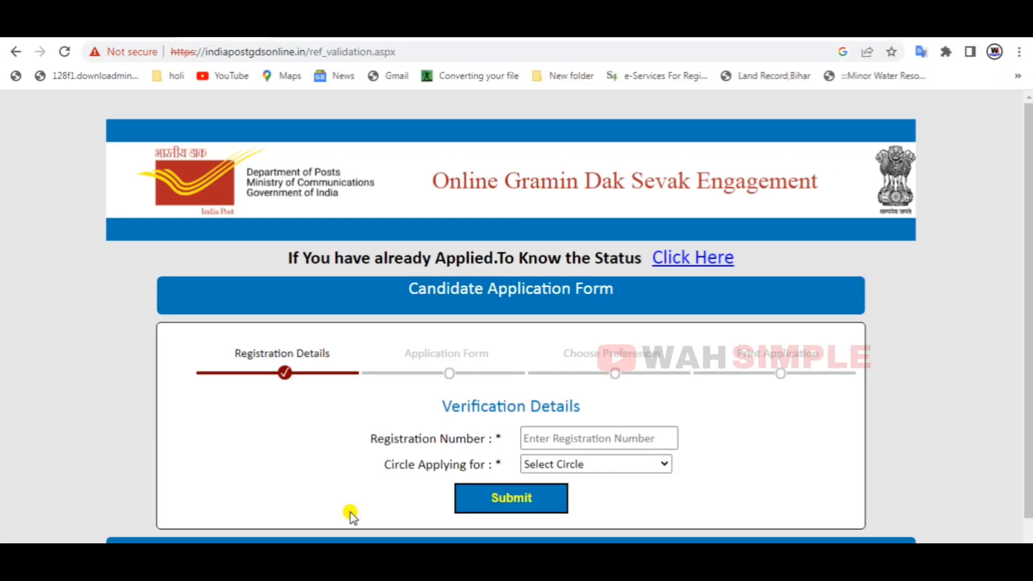
Choose Bihar as the circle applying for in the verification details.
scroll(398, 429, down, 1)
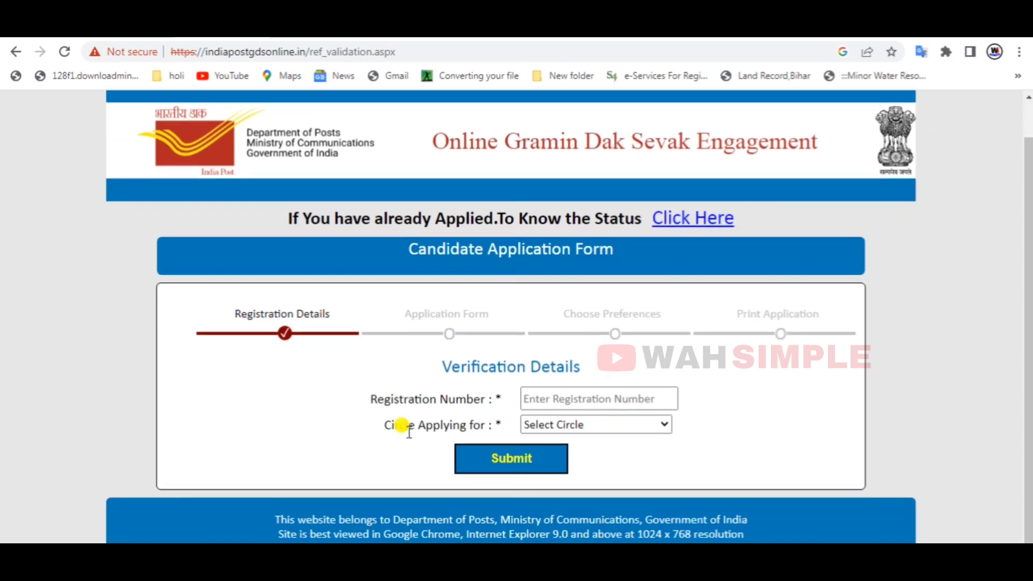
click(571, 426)
click(572, 426)
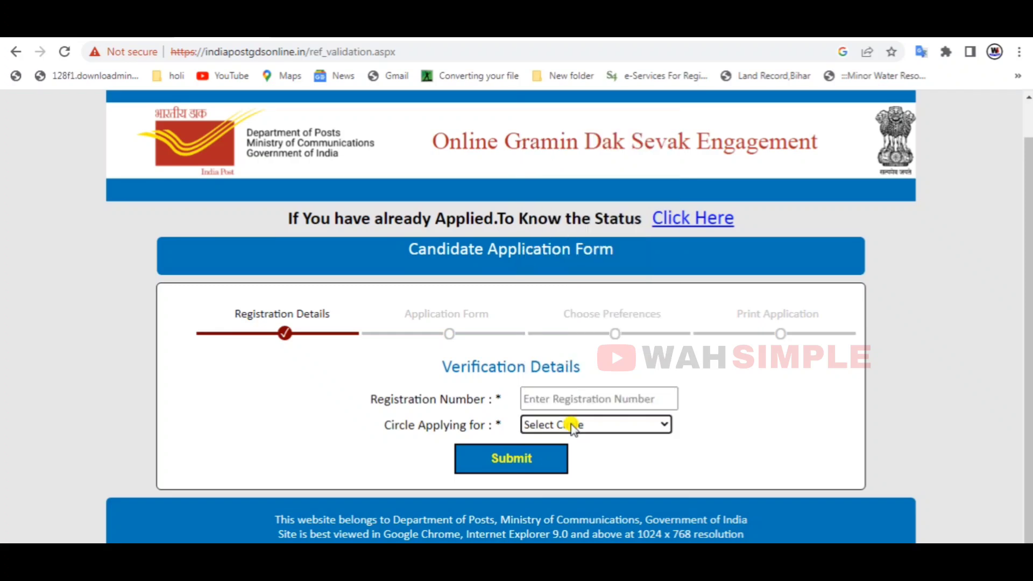
click(571, 427)
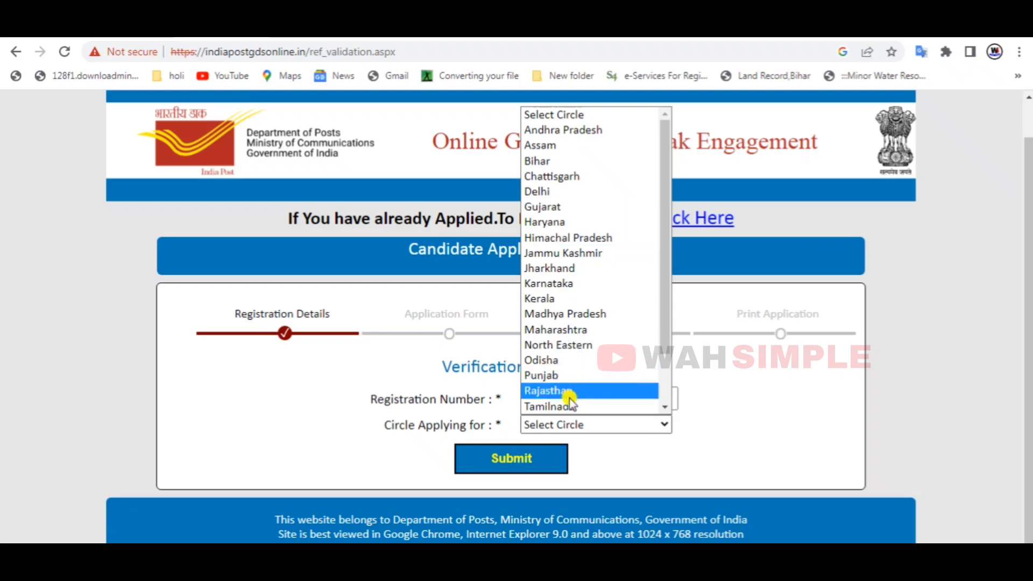
click(560, 162)
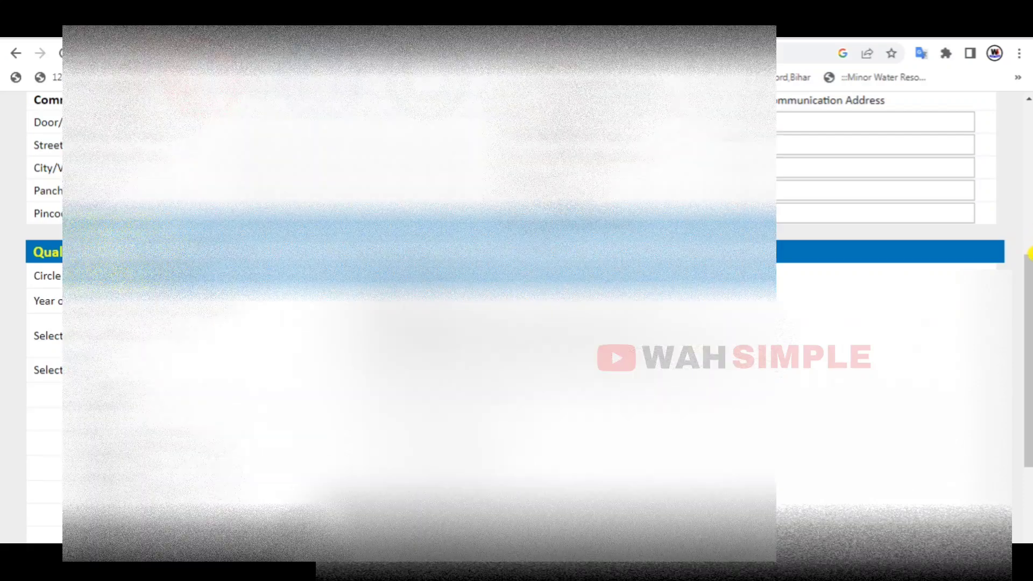
Look over the application form and choose Gaya Division as the division applying for in the post preferences.
click(1029, 240)
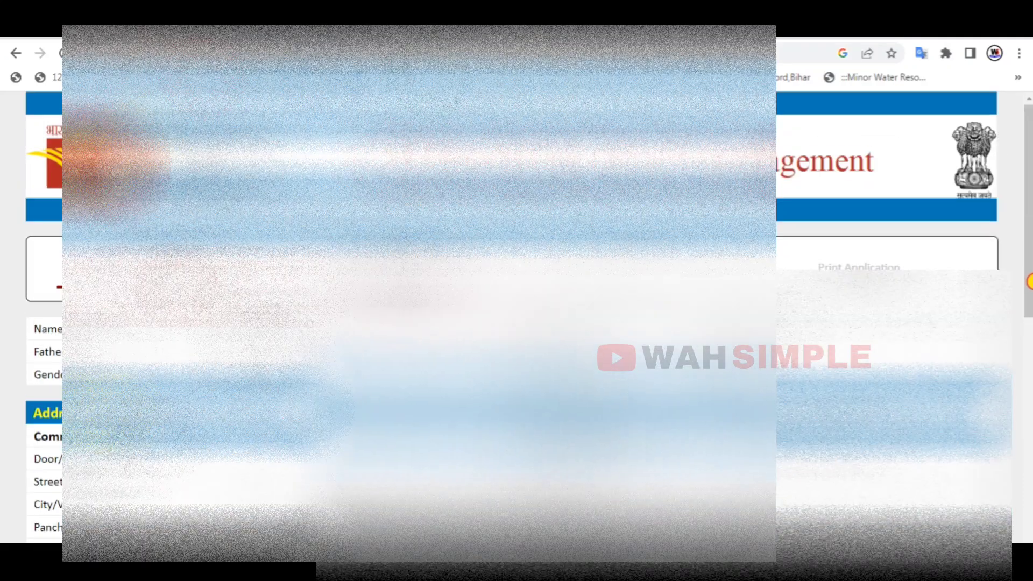
scroll(1030, 244, down, 15)
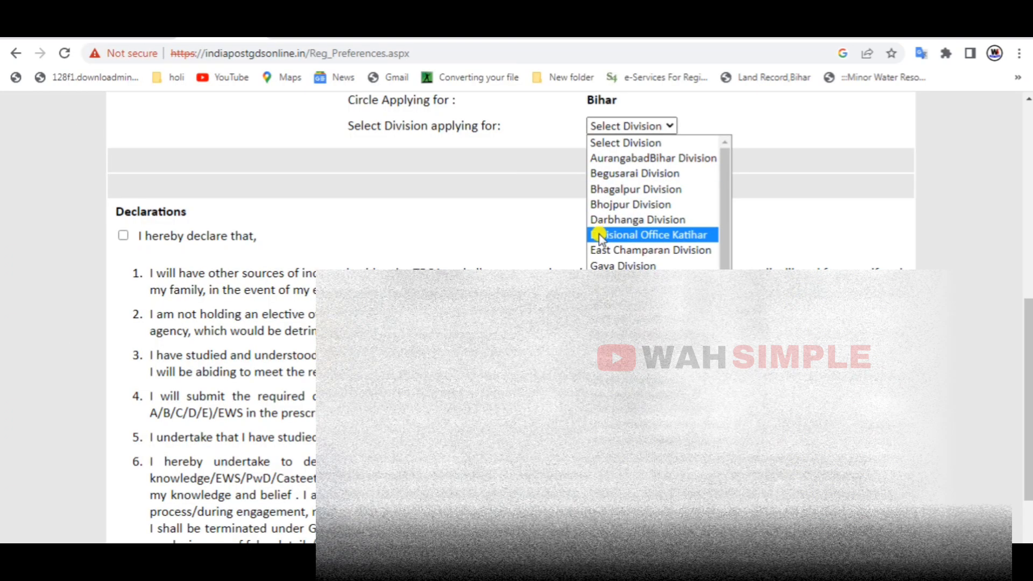
click(603, 264)
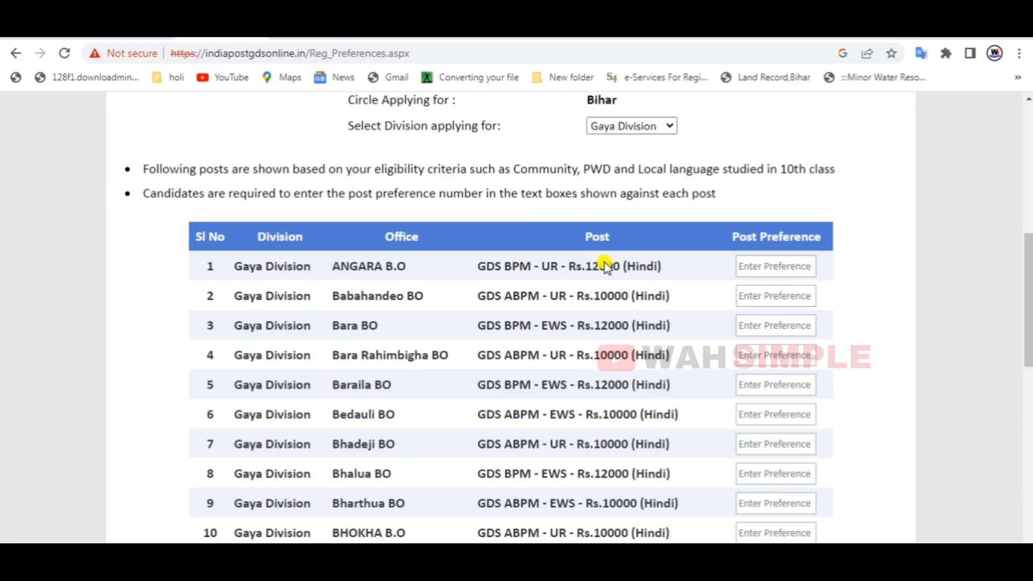
Enter post preference 1 for ANGARA B.O and 2 for Bara Rahimbigha BO, and start editing the preference for BHOKHA B.O.
scroll(601, 261, down, 3)
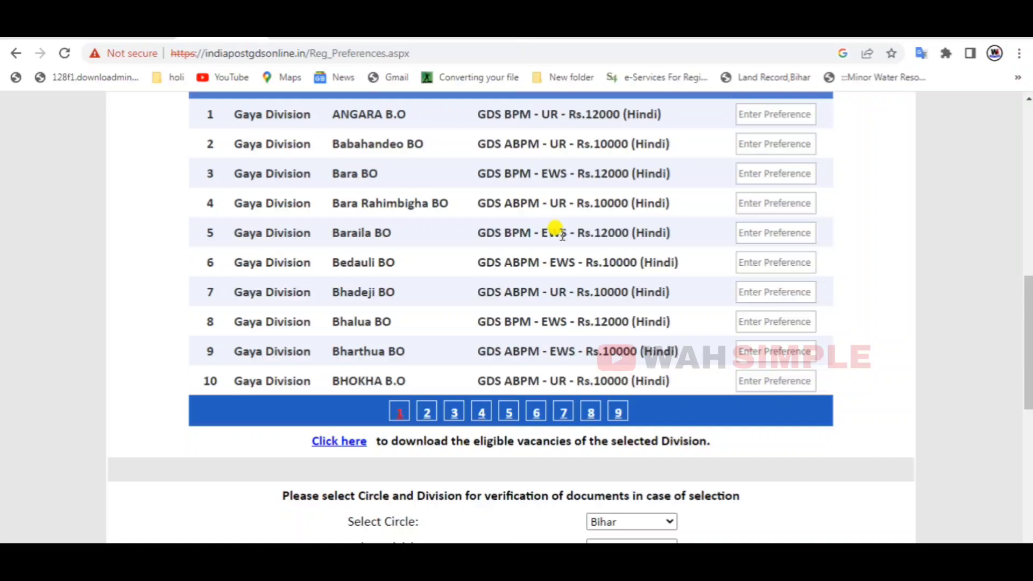
click(766, 115)
text(1)
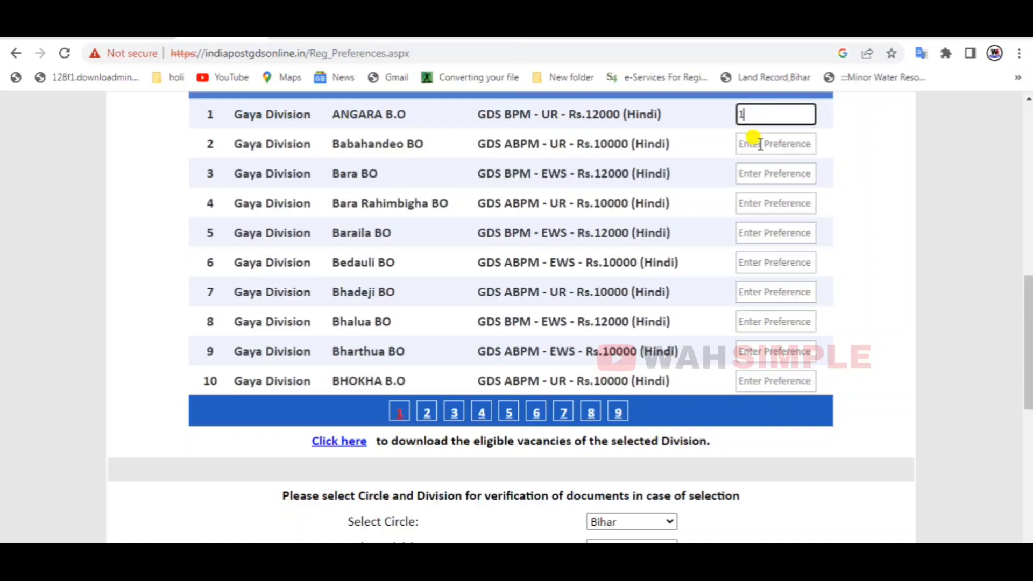
click(754, 203)
text(2)
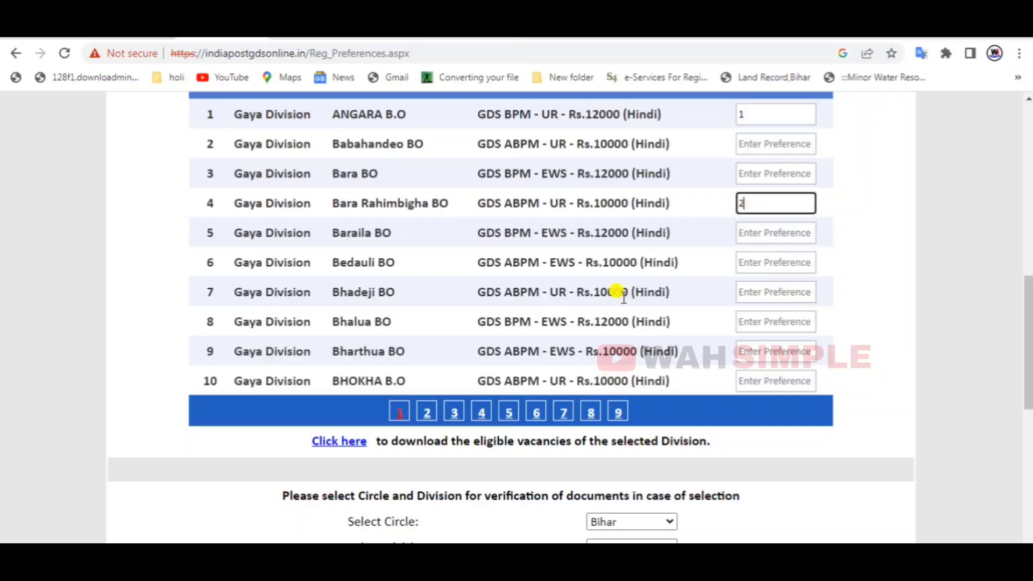
click(760, 378)
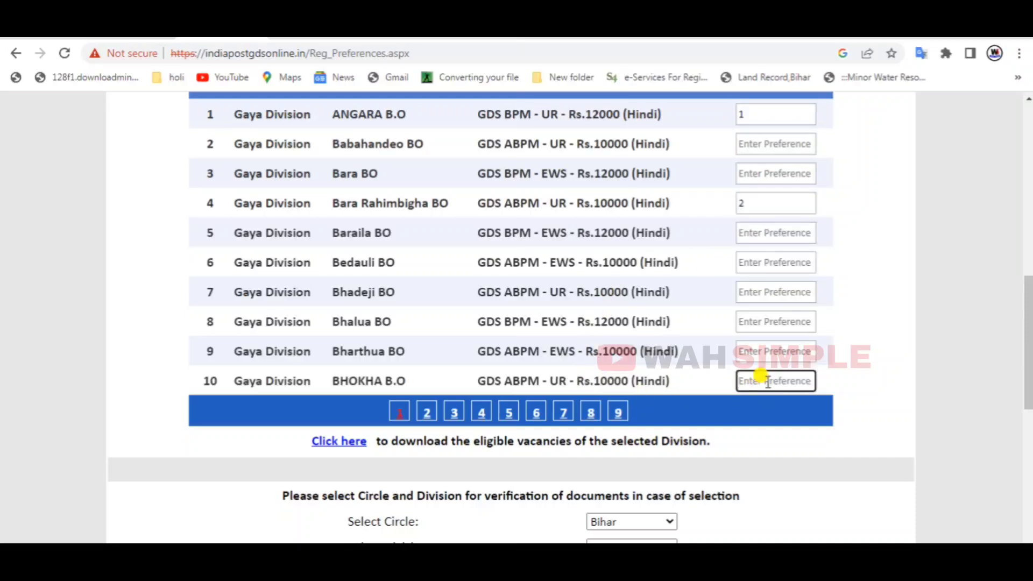